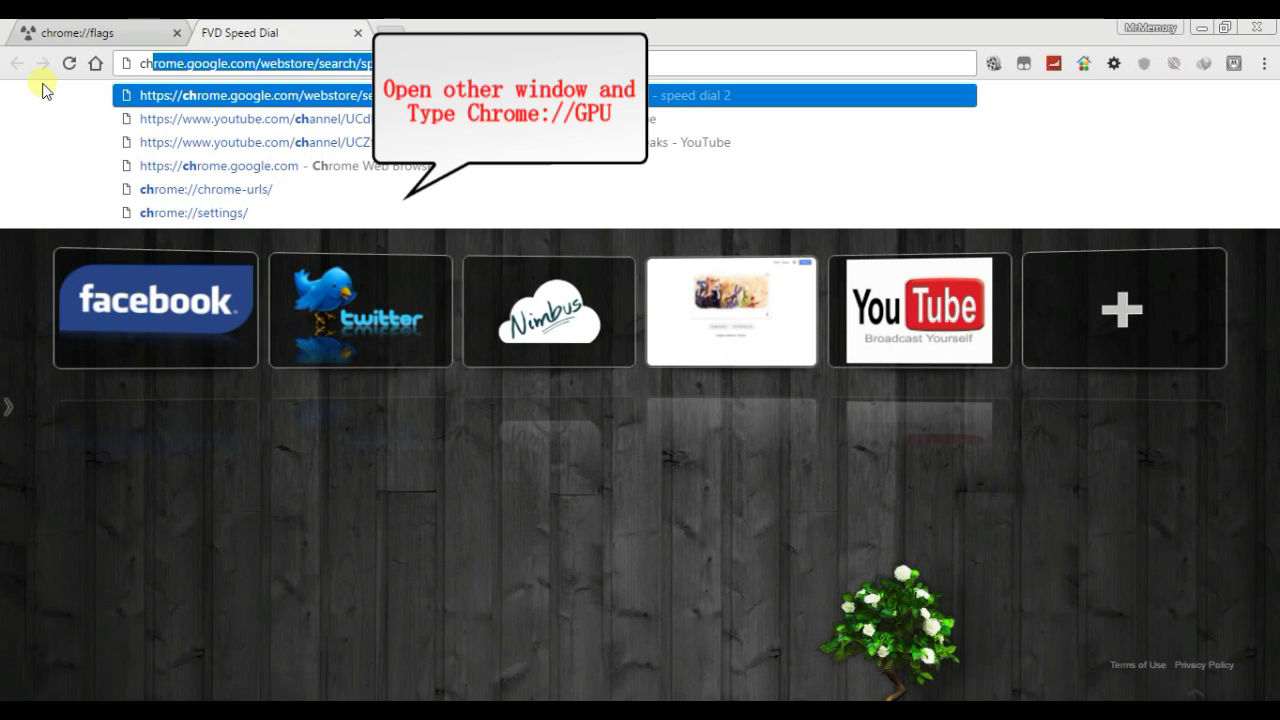
- Open chrome://gpu and check the WebGL and WebGL2 entries under Graphics Feature Status
{"action": "key", "text": "Down"}
{"action": "key", "text": "Down"}
{"action": "key", "text": "Down"}
{"action": "key", "text": "Down"}
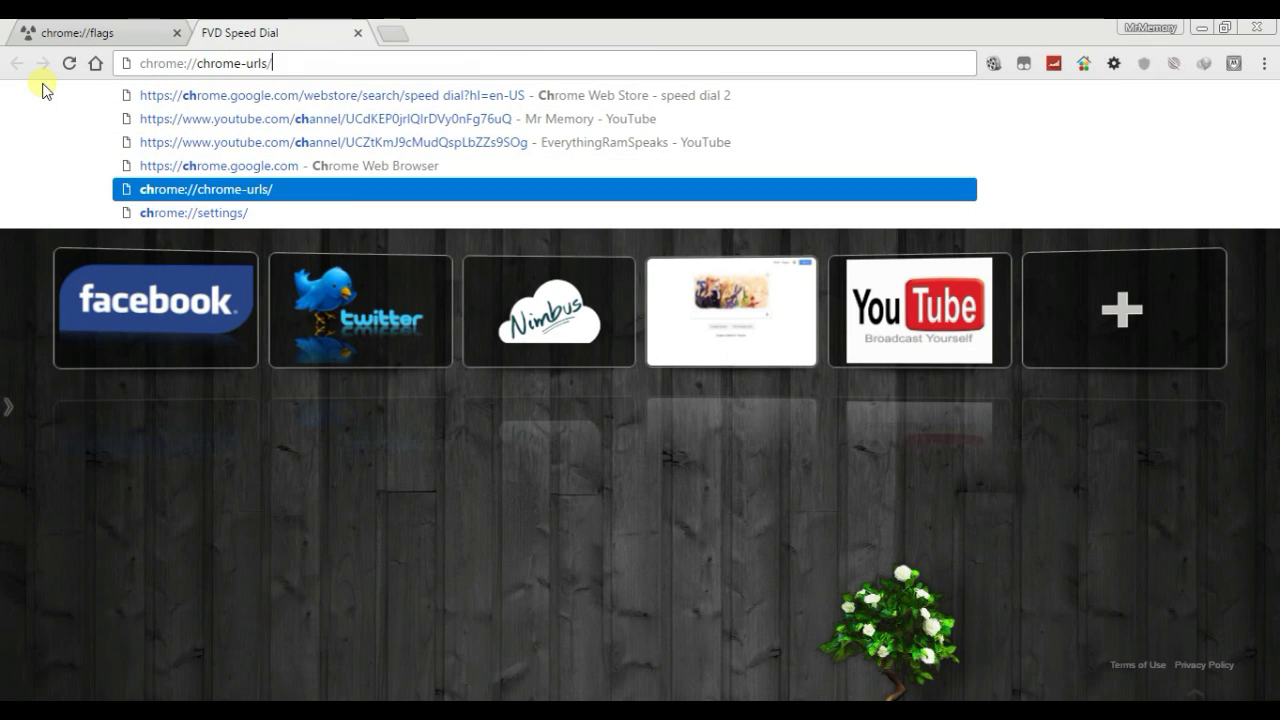
{"action": "key", "text": "BackSpace"}
{"action": "key", "text": "BackSpace"}
{"action": "key", "text": "BackSpace"}
{"action": "key", "text": "BackSpace"}
{"action": "key", "text": "BackSpace"}
{"action": "key", "text": "BackSpace"}
{"action": "key", "text": "BackSpace"}
{"action": "key", "text": "BackSpace"}
{"action": "key", "text": "BackSpace"}
{"action": "key", "text": "BackSpace"}
{"action": "key", "text": "BackSpace"}
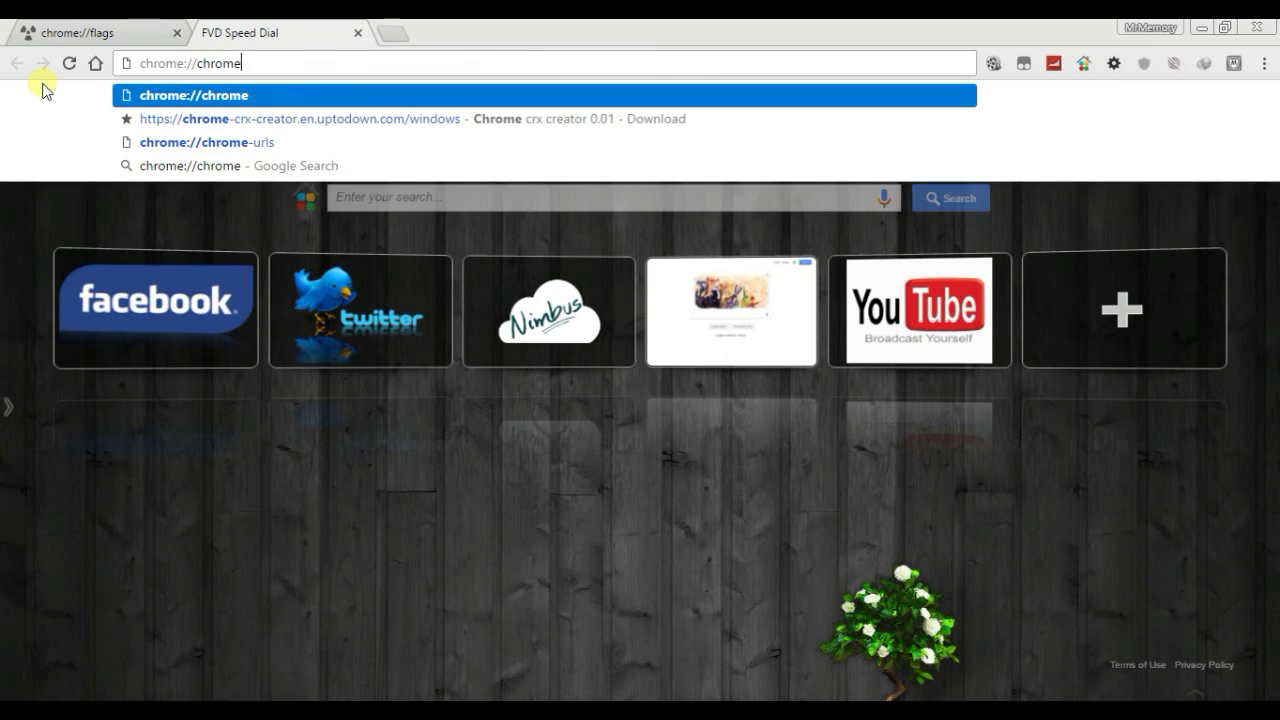
{"action": "key", "text": "BackSpace"}
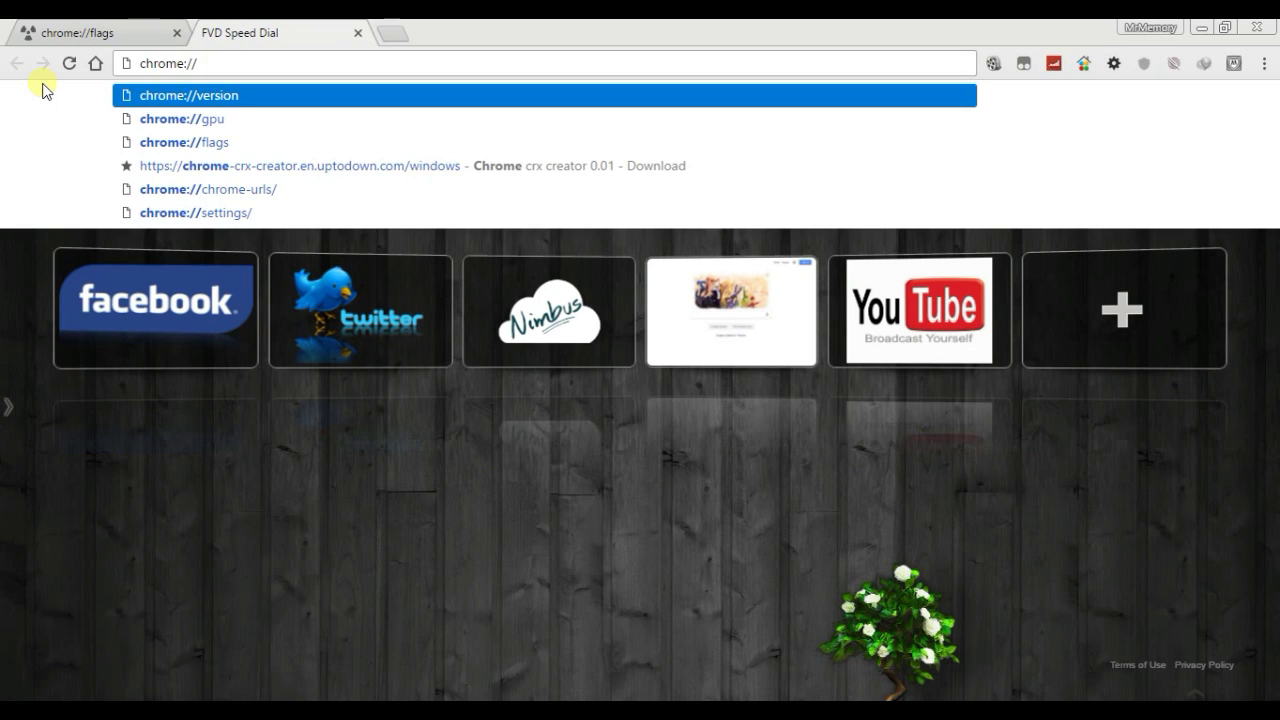
{"action": "type", "text": "gpu"}
{"action": "key", "text": "Return"}
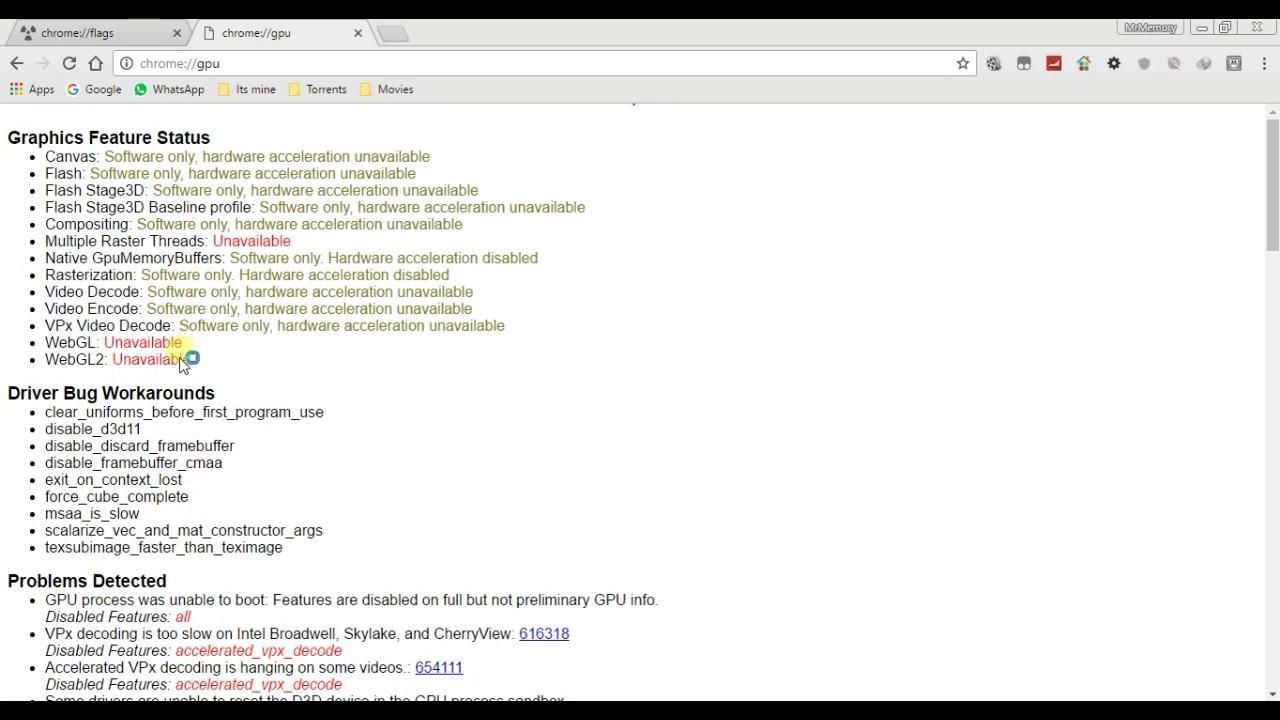
{"action": "left_click_drag", "start_coordinate": [190, 362], "coordinate": [125, 351]}
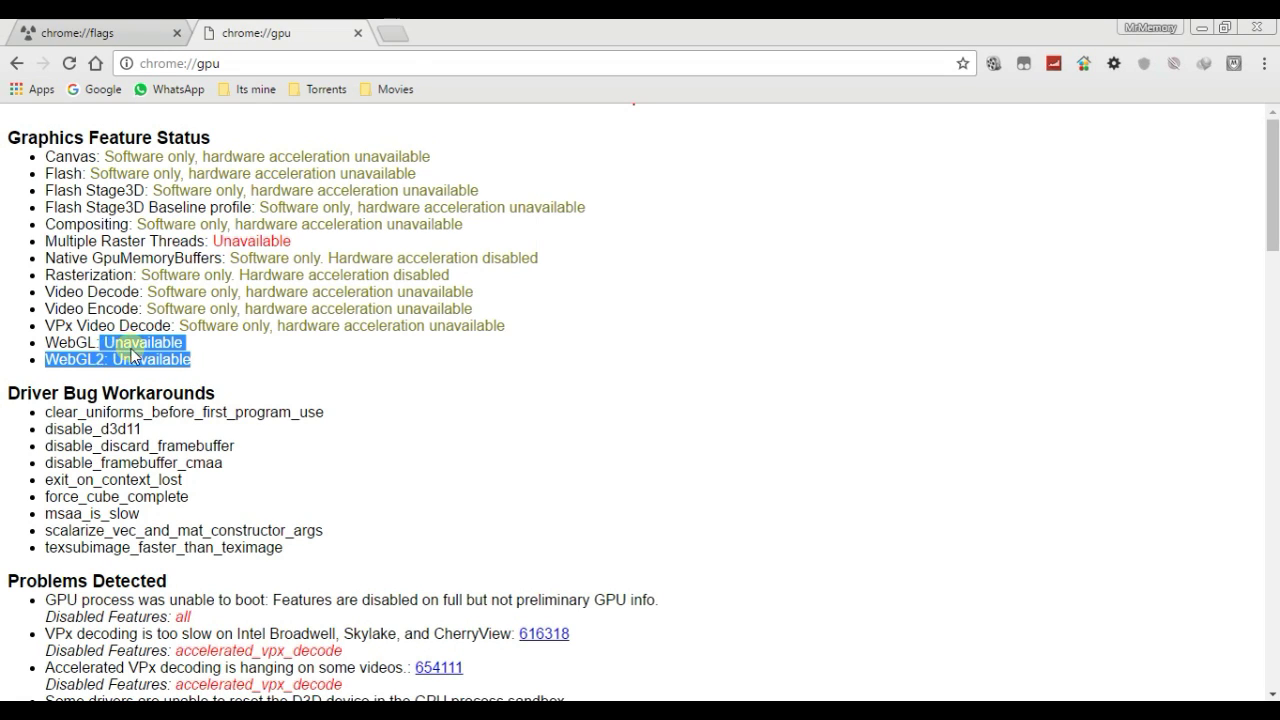
{"action": "left_click", "coordinate": [140, 348]}
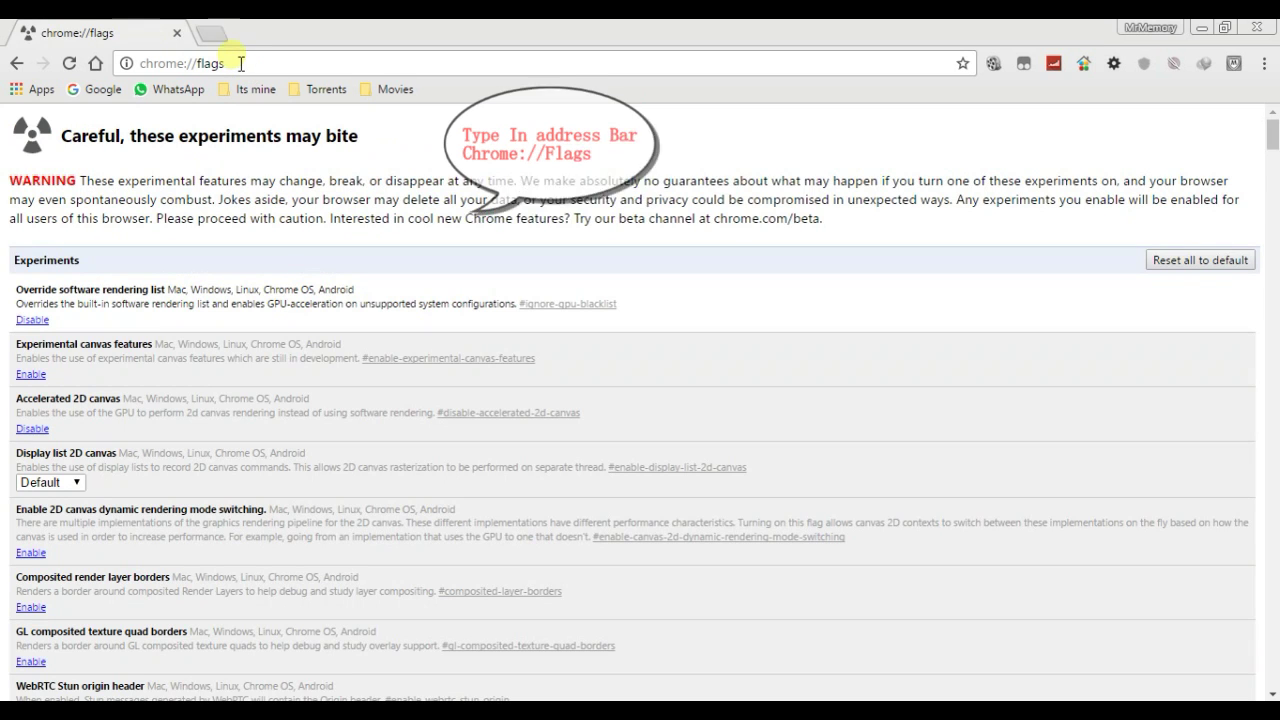
- Read the warning heading above the experiments list on the chrome://flags page
{"action": "left_click_drag", "start_coordinate": [66, 156], "coordinate": [366, 157]}
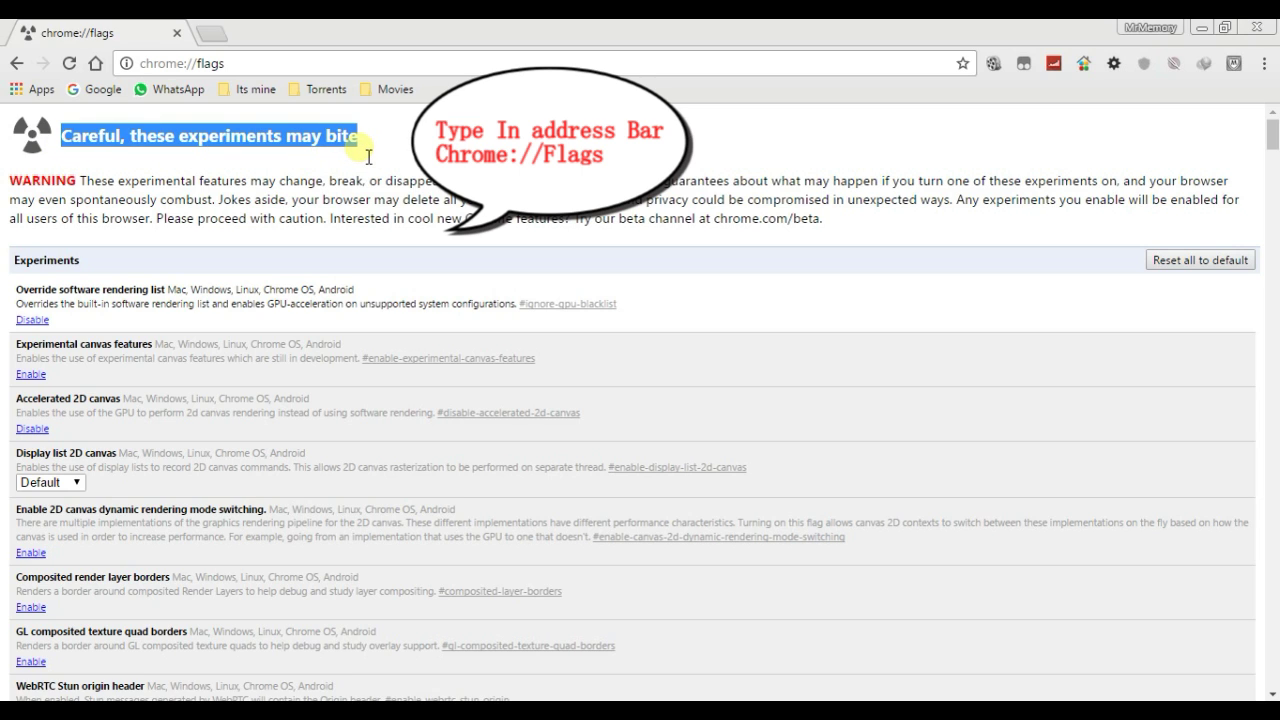
{"action": "left_click", "coordinate": [410, 135]}
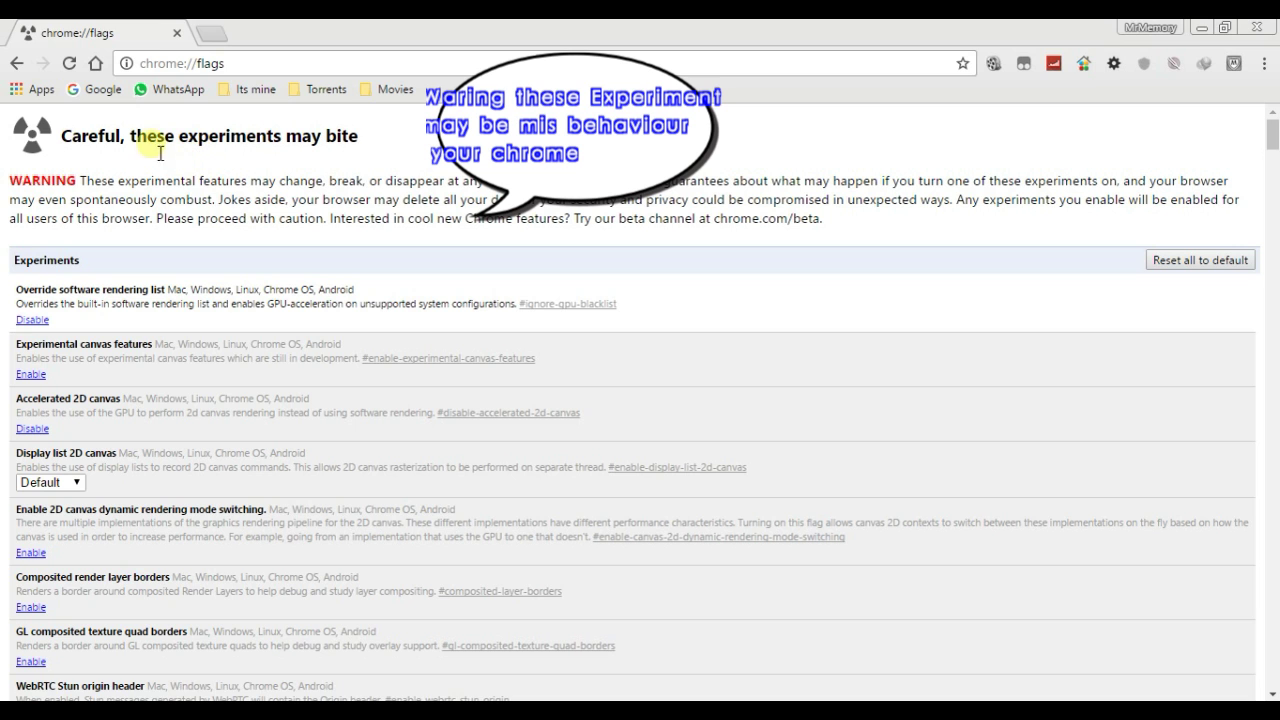
- Find the WebGL Draft Extensions experiment on the chrome://flags page and toggle its state
{"action": "scroll", "coordinate": [124, 200], "scroll_direction": "down", "scroll_amount": 2}
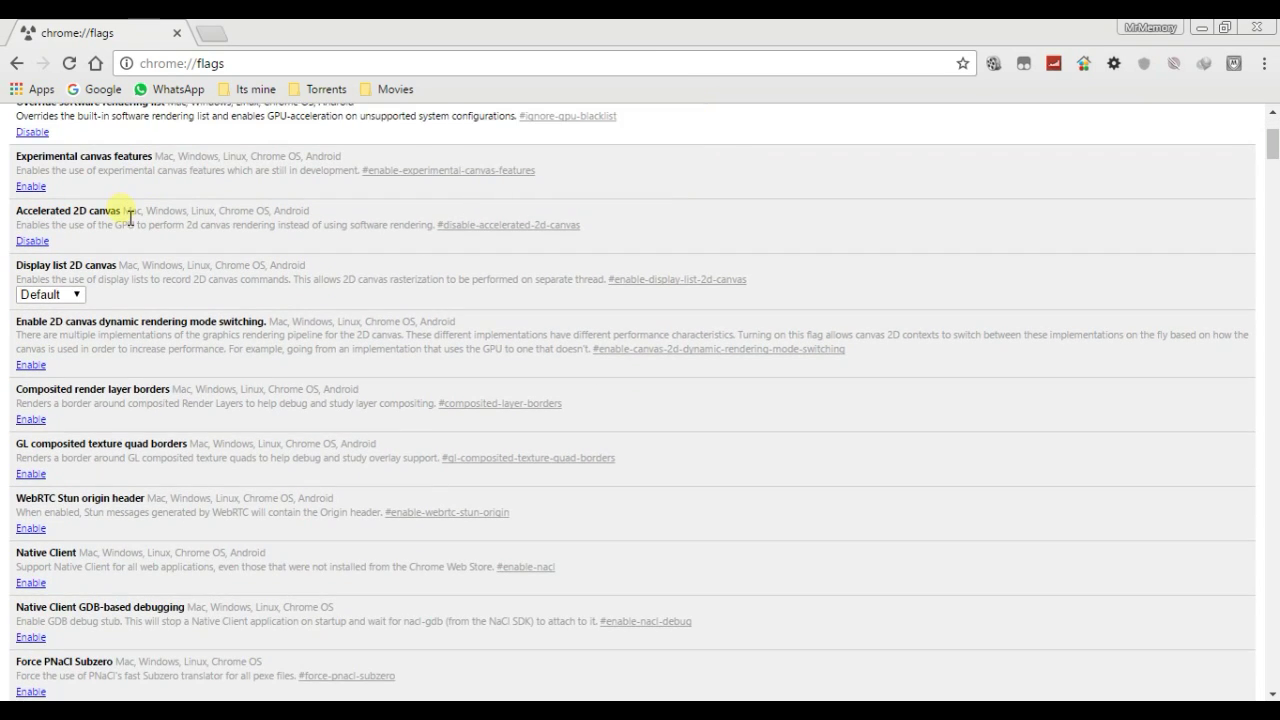
{"action": "scroll", "coordinate": [125, 217], "scroll_direction": "down", "scroll_amount": 4}
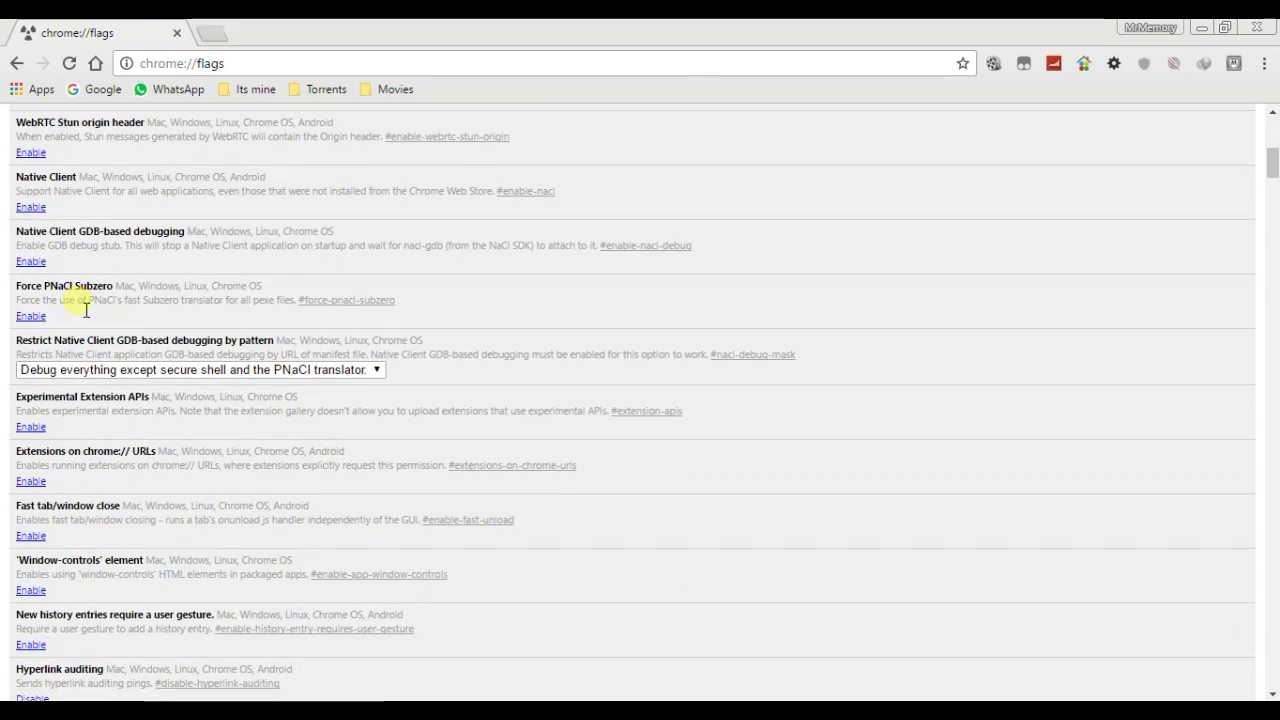
{"action": "scroll", "coordinate": [86, 310], "scroll_direction": "down", "scroll_amount": 2}
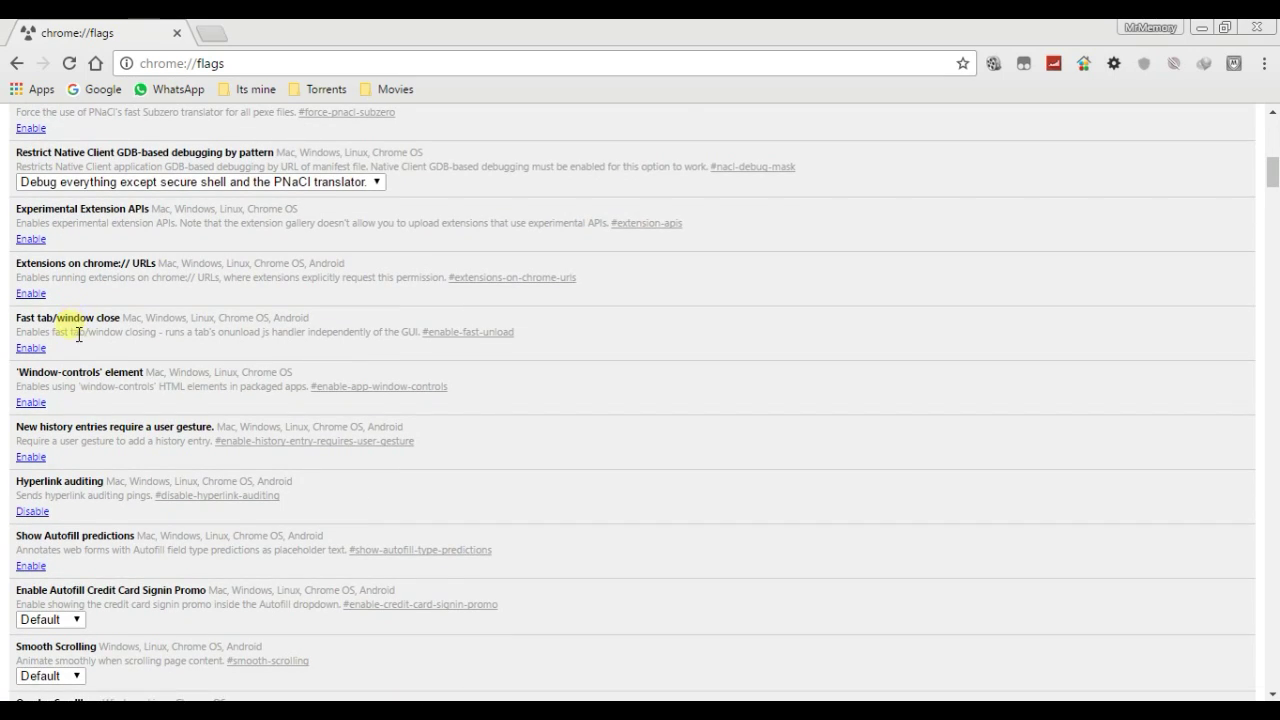
{"action": "scroll", "coordinate": [70, 360], "scroll_direction": "down", "scroll_amount": 2}
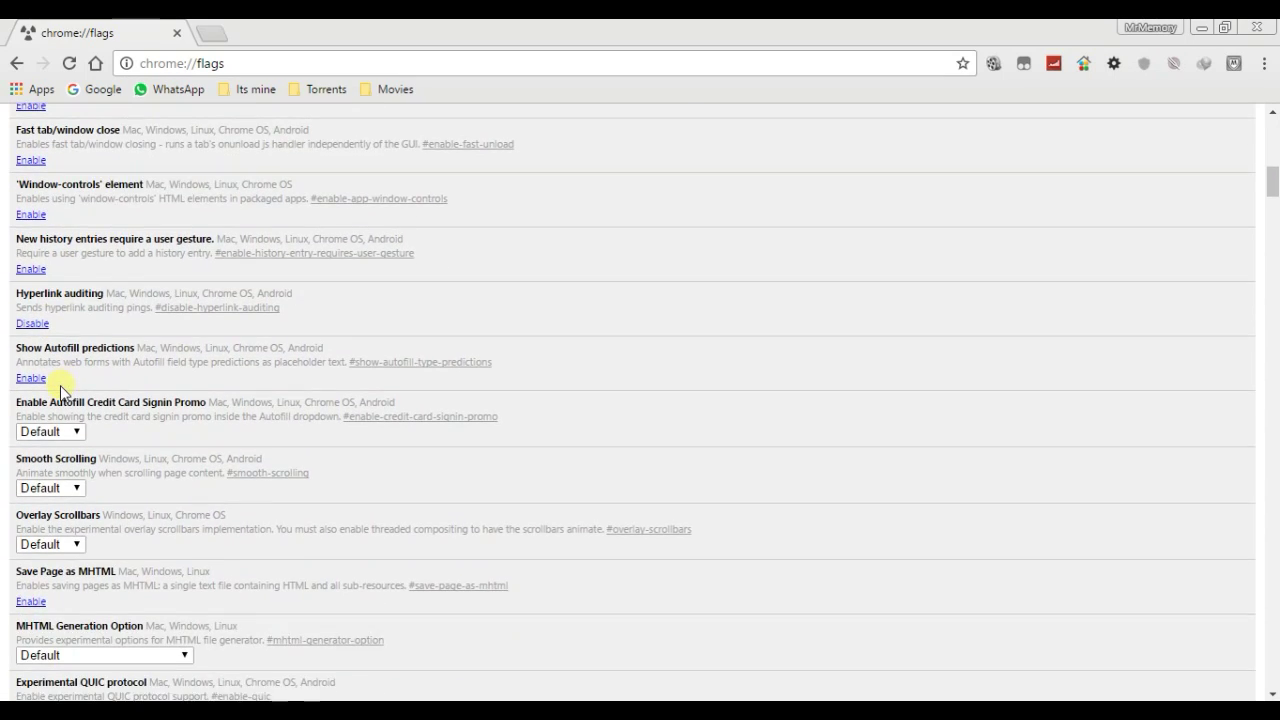
{"action": "scroll", "coordinate": [60, 385], "scroll_direction": "down", "scroll_amount": 4}
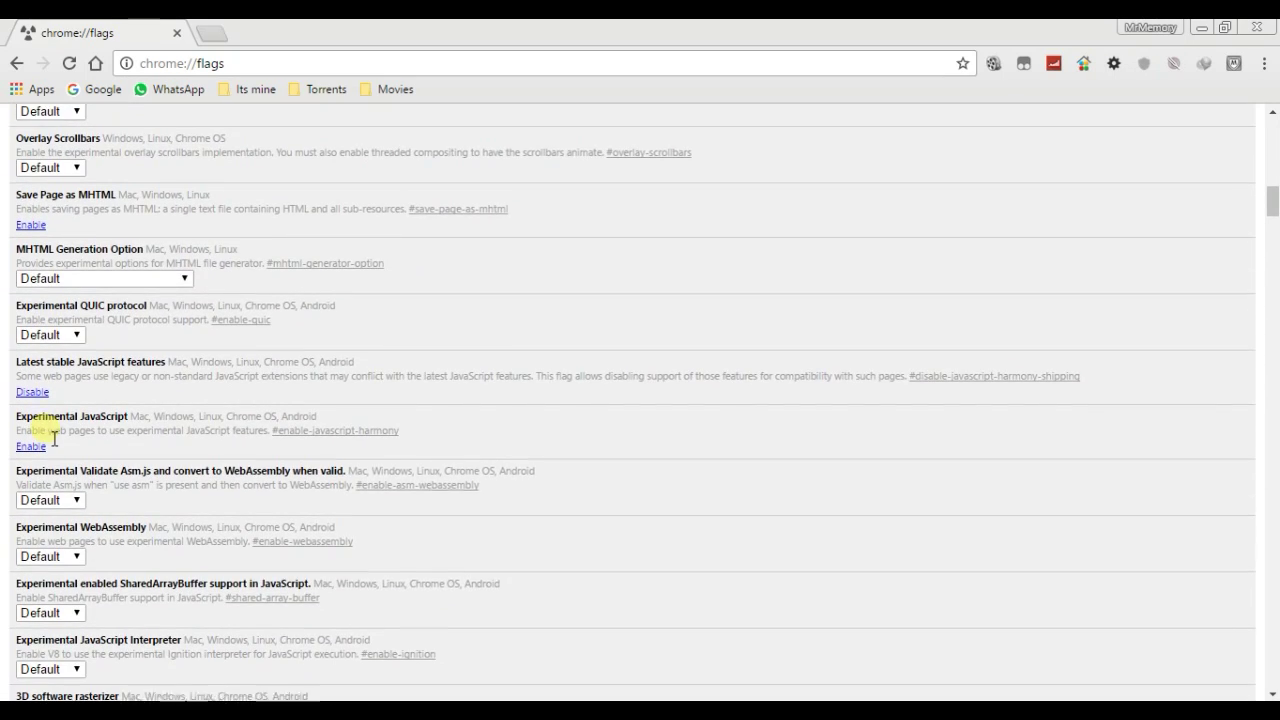
{"action": "scroll", "coordinate": [53, 436], "scroll_direction": "down", "scroll_amount": 4}
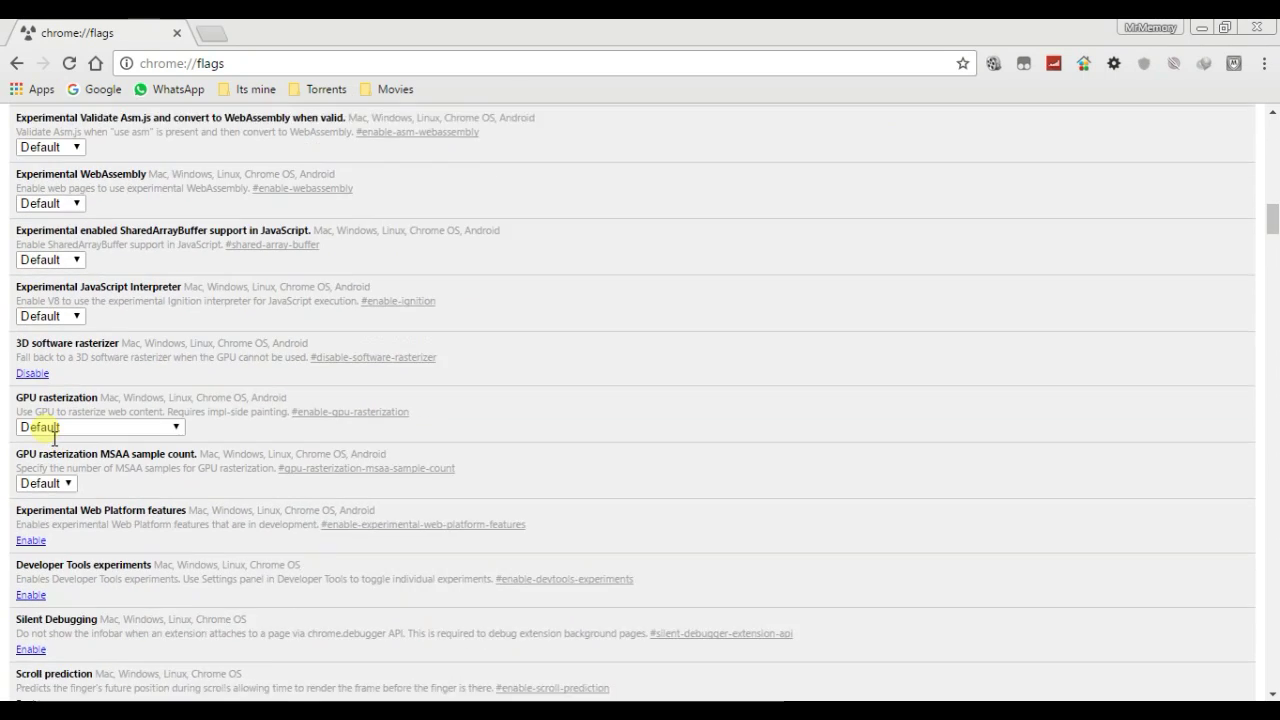
{"action": "scroll", "coordinate": [53, 436], "scroll_direction": "down", "scroll_amount": 2}
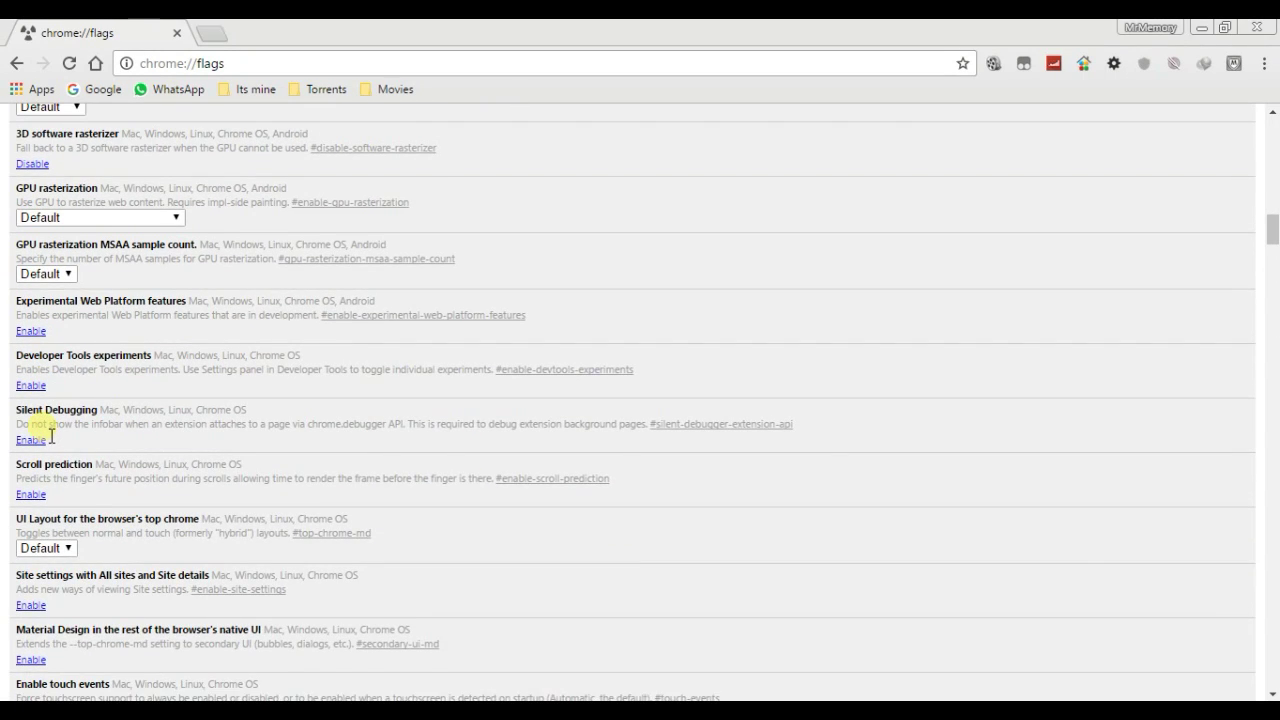
{"action": "scroll", "coordinate": [50, 437], "scroll_direction": "down", "scroll_amount": 3}
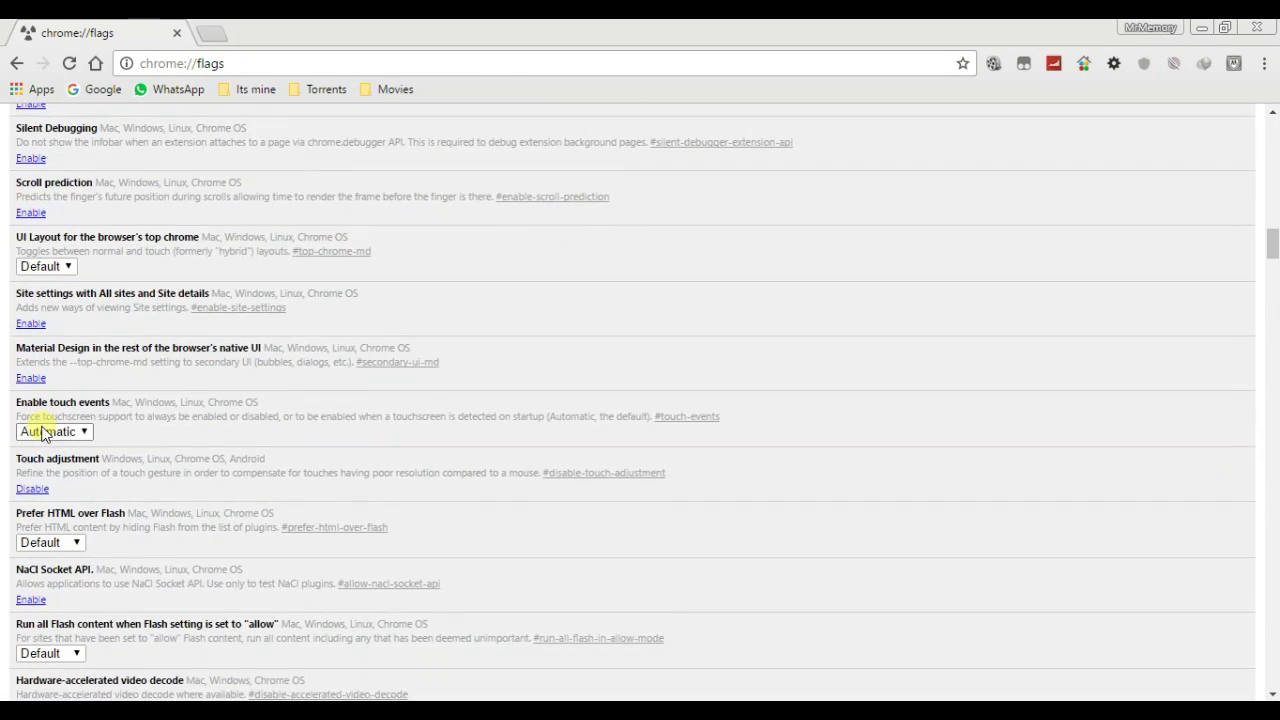
{"action": "scroll", "coordinate": [42, 433], "scroll_direction": "down", "scroll_amount": 2}
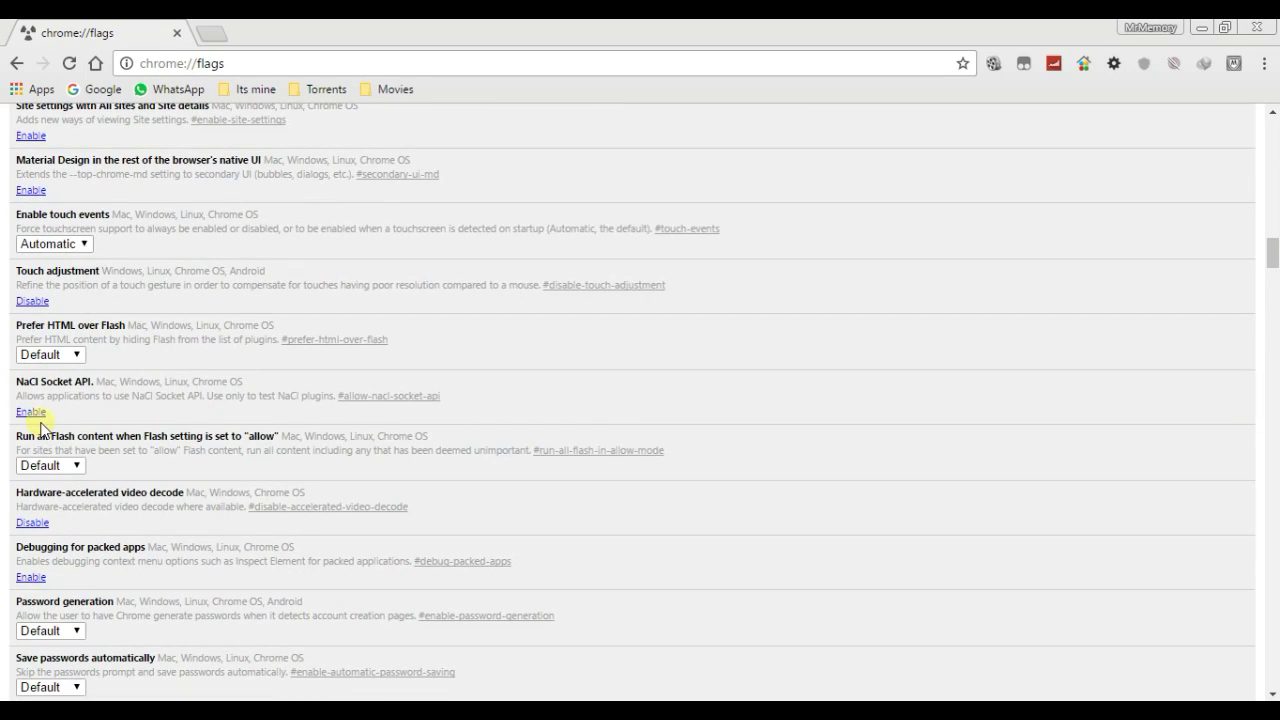
{"action": "scroll", "coordinate": [42, 429], "scroll_direction": "down", "scroll_amount": 1}
{"action": "scroll", "coordinate": [49, 428], "scroll_direction": "down", "scroll_amount": 1}
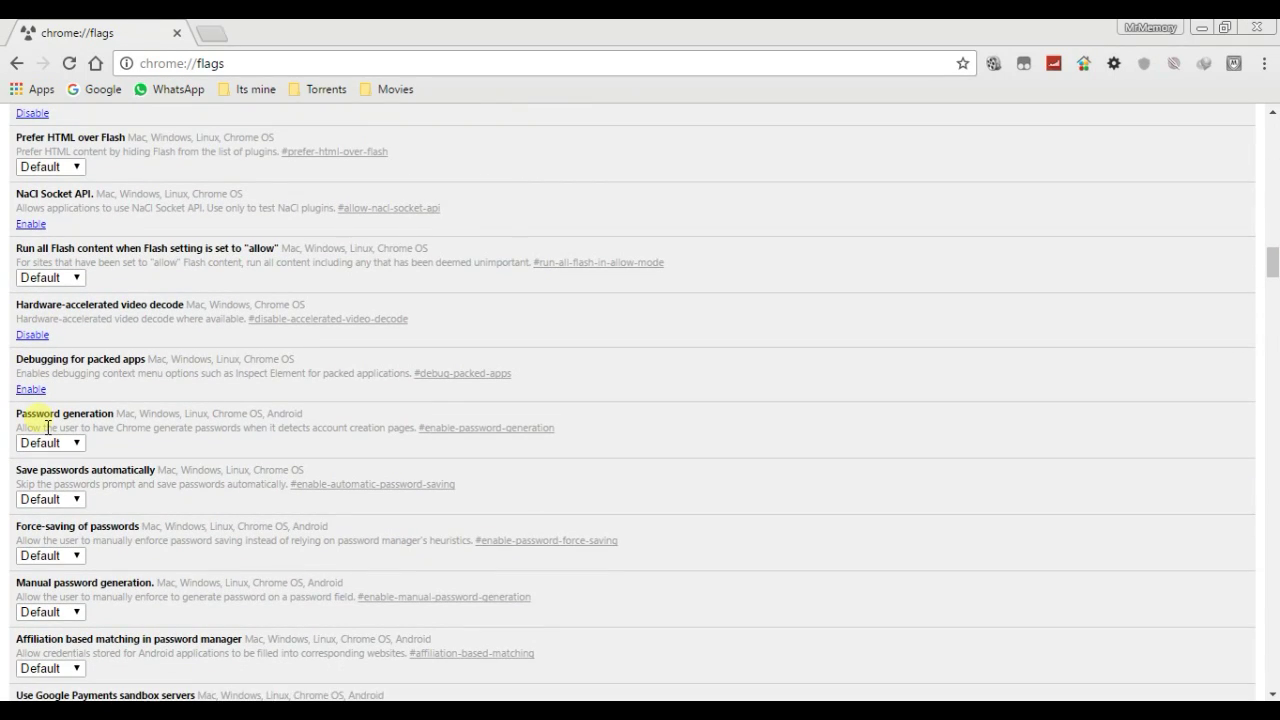
{"action": "scroll", "coordinate": [47, 427], "scroll_direction": "down", "scroll_amount": 1}
{"action": "scroll", "coordinate": [40, 426], "scroll_direction": "down", "scroll_amount": 3}
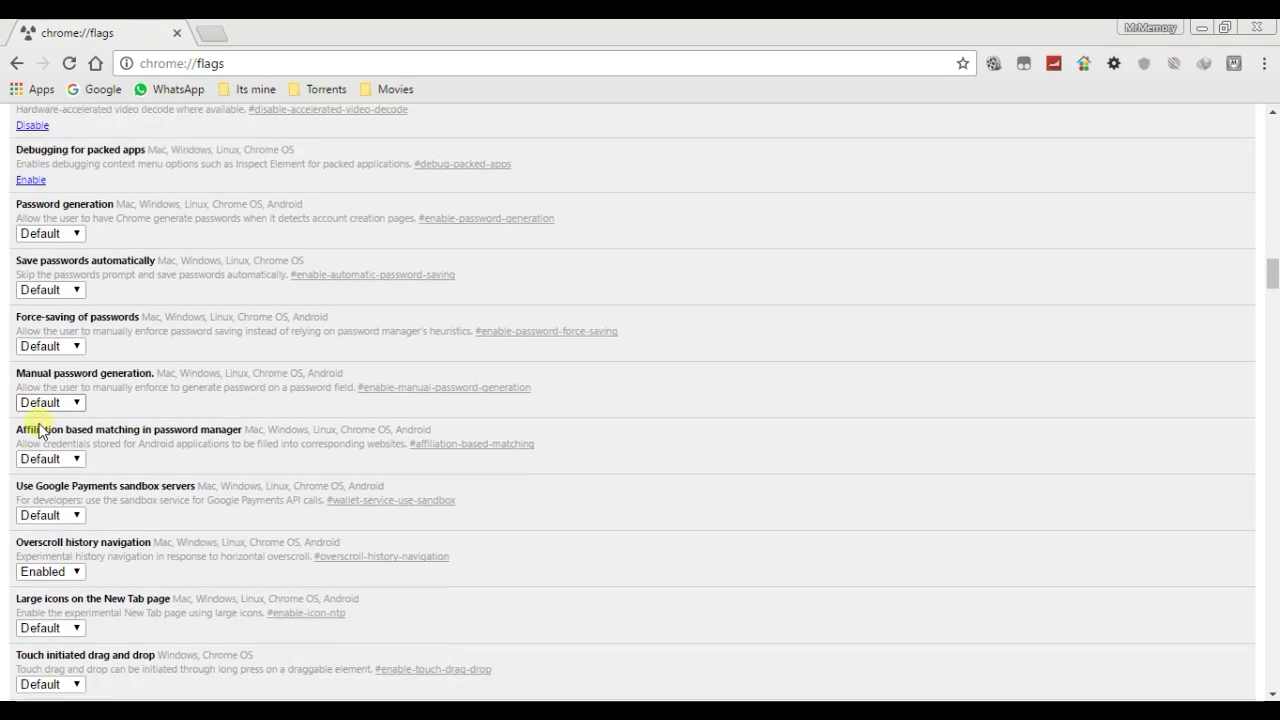
{"action": "scroll", "coordinate": [47, 428], "scroll_direction": "down", "scroll_amount": 2}
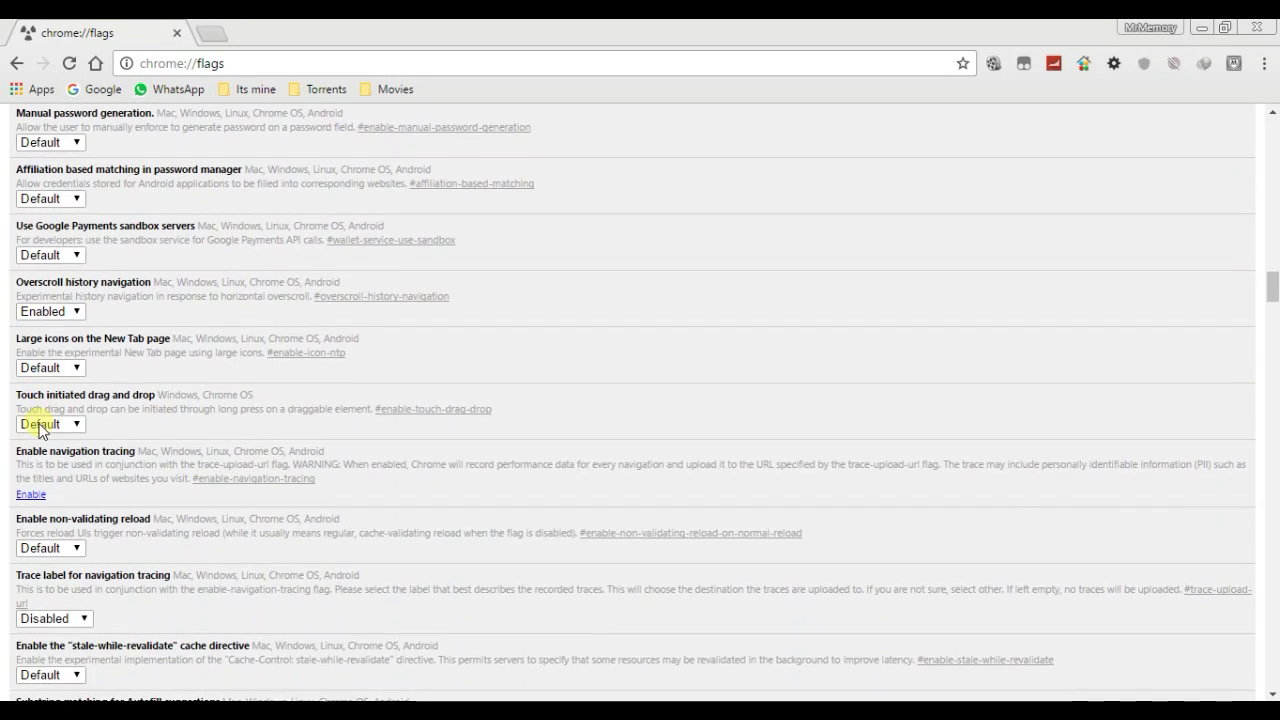
{"action": "scroll", "coordinate": [40, 428], "scroll_direction": "down", "scroll_amount": 1}
{"action": "scroll", "coordinate": [42, 428], "scroll_direction": "down", "scroll_amount": 1}
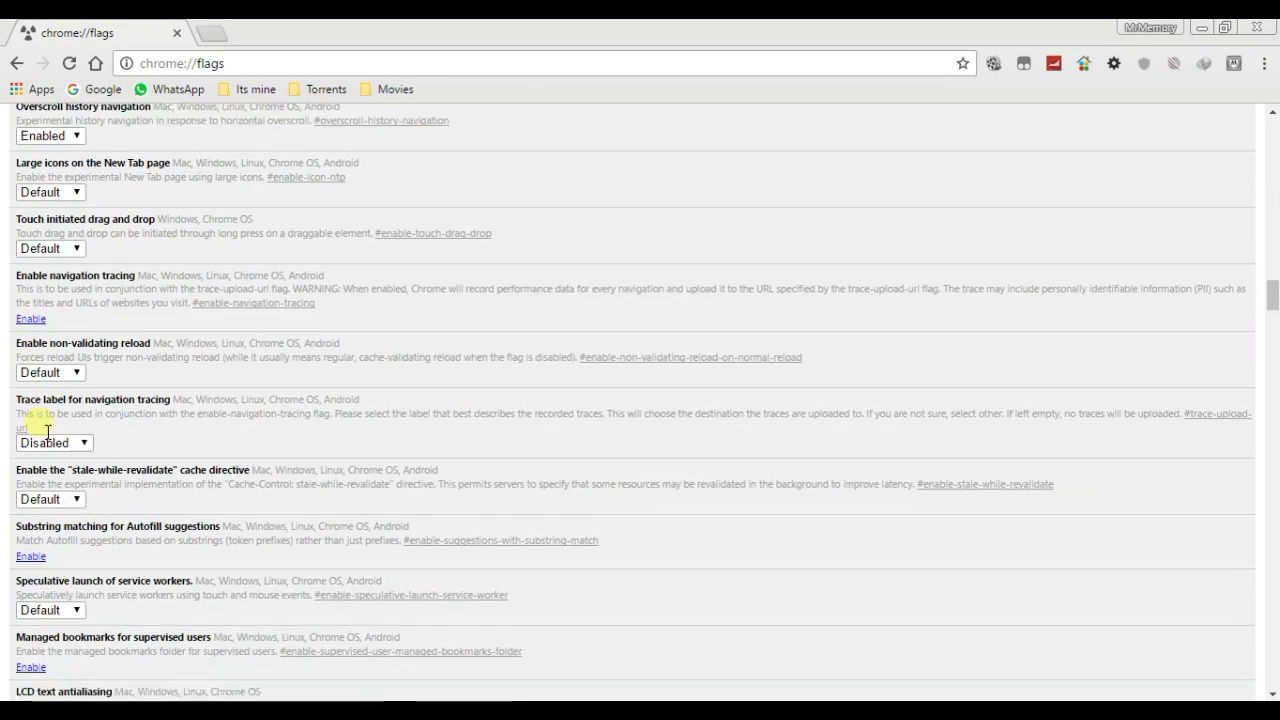
{"action": "scroll", "coordinate": [47, 433], "scroll_direction": "down", "scroll_amount": 1}
{"action": "scroll", "coordinate": [47, 433], "scroll_direction": "down", "scroll_amount": 1}
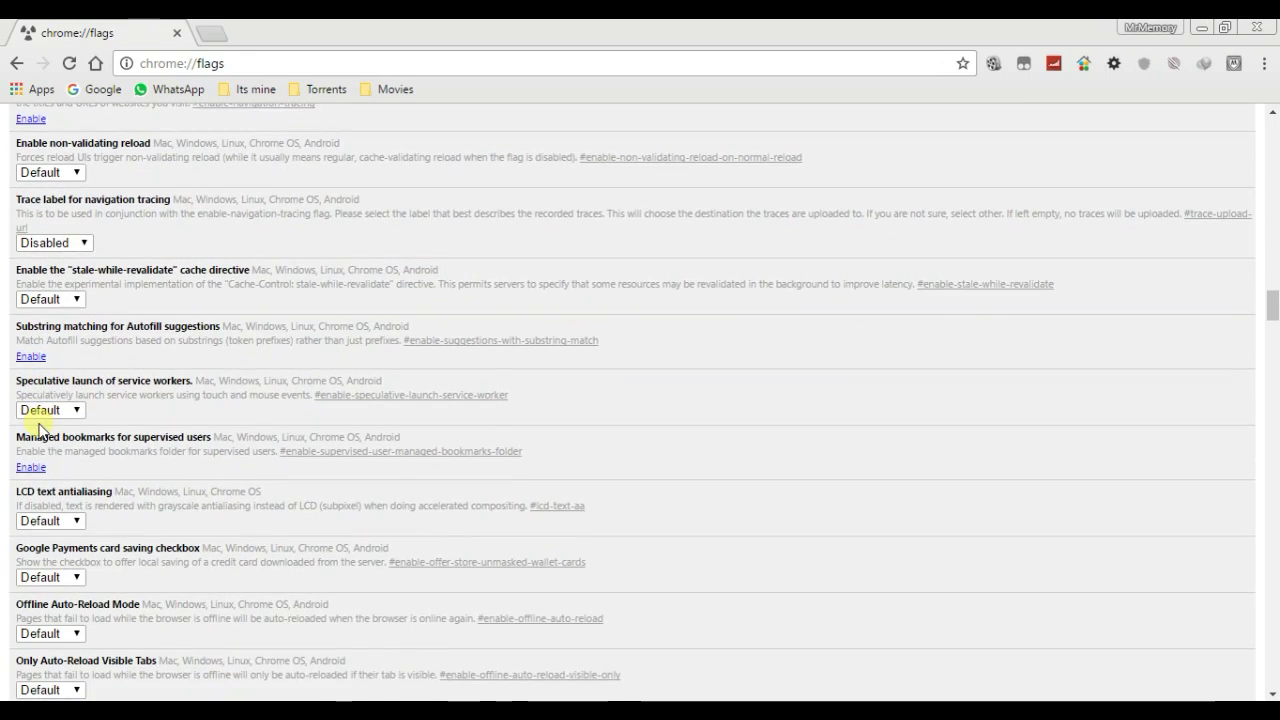
{"action": "scroll", "coordinate": [42, 430], "scroll_direction": "down", "scroll_amount": 1}
{"action": "scroll", "coordinate": [40, 428], "scroll_direction": "down", "scroll_amount": 1}
{"action": "scroll", "coordinate": [42, 430], "scroll_direction": "down", "scroll_amount": 1}
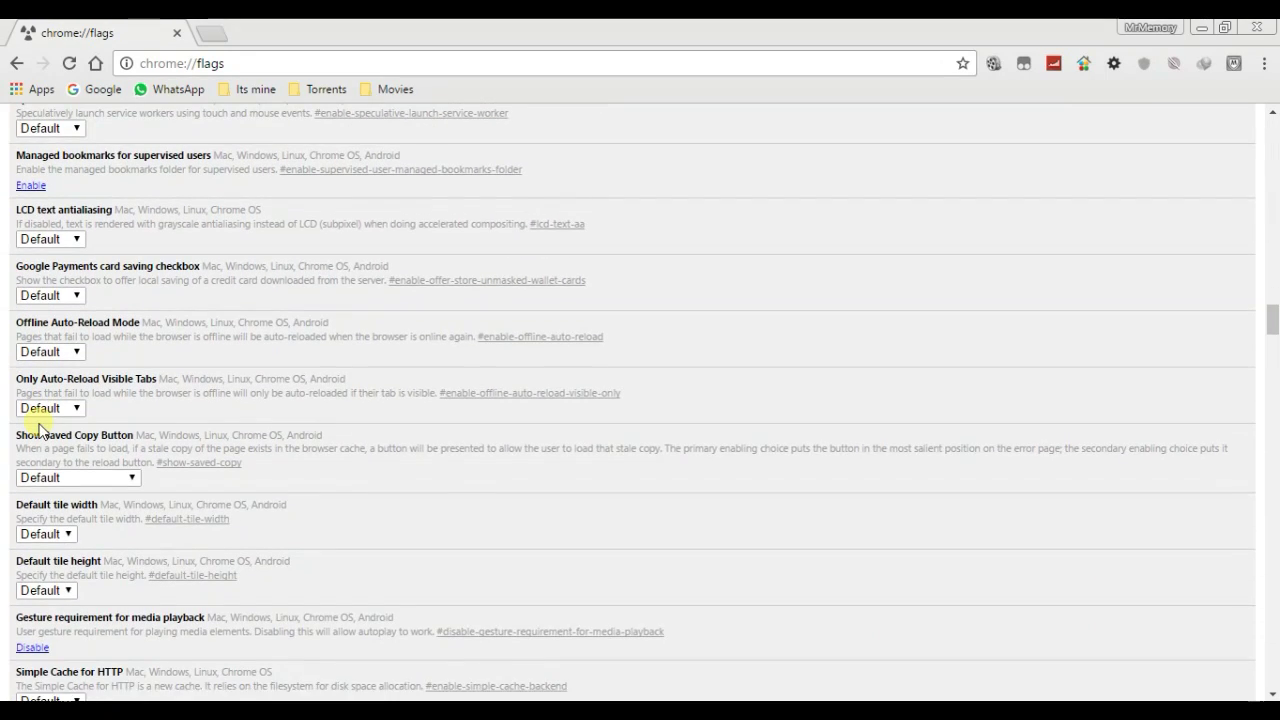
{"action": "scroll", "coordinate": [45, 432], "scroll_direction": "down", "scroll_amount": 1}
{"action": "scroll", "coordinate": [45, 430], "scroll_direction": "down", "scroll_amount": 1}
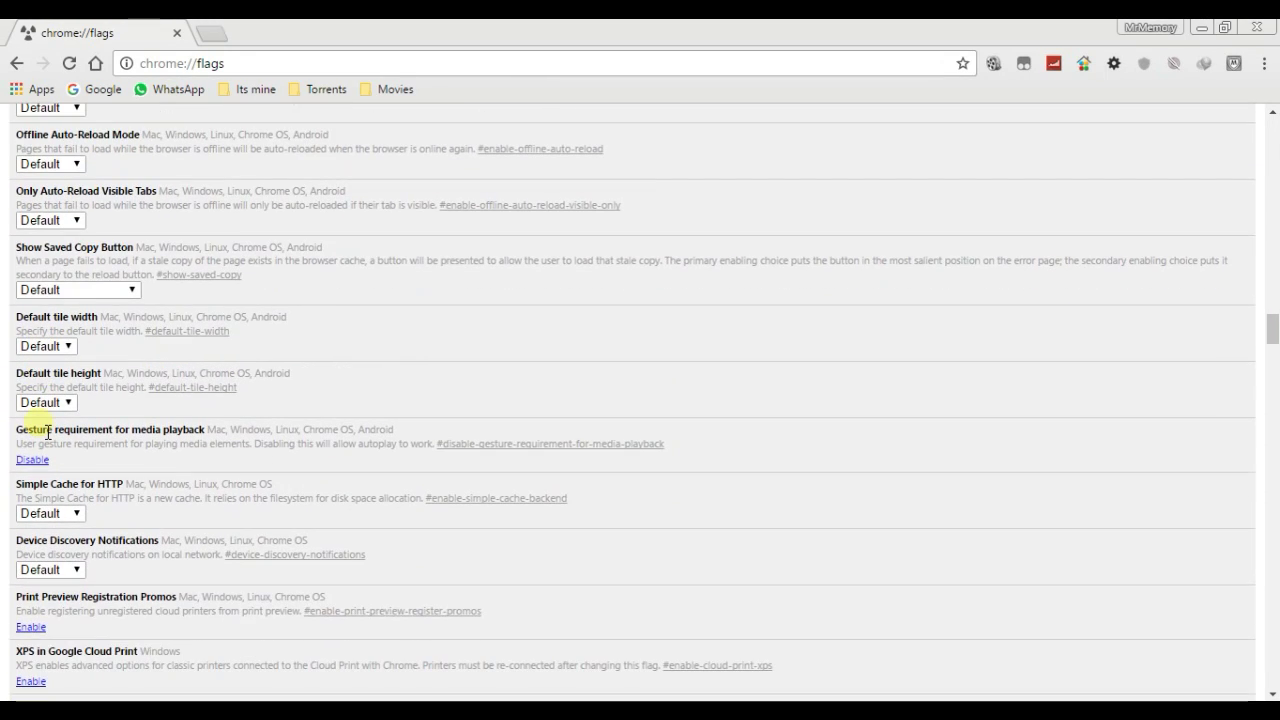
{"action": "scroll", "coordinate": [47, 432], "scroll_direction": "down", "scroll_amount": 1}
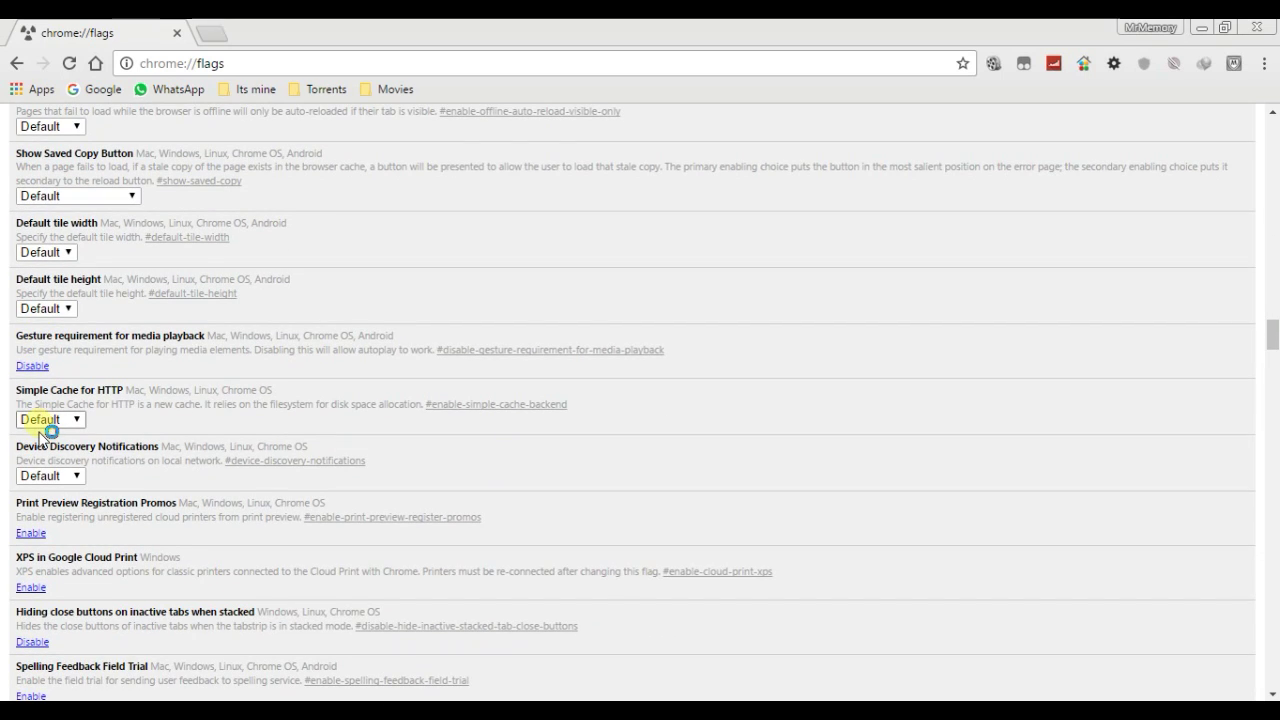
{"action": "scroll", "coordinate": [47, 432], "scroll_direction": "down", "scroll_amount": 2}
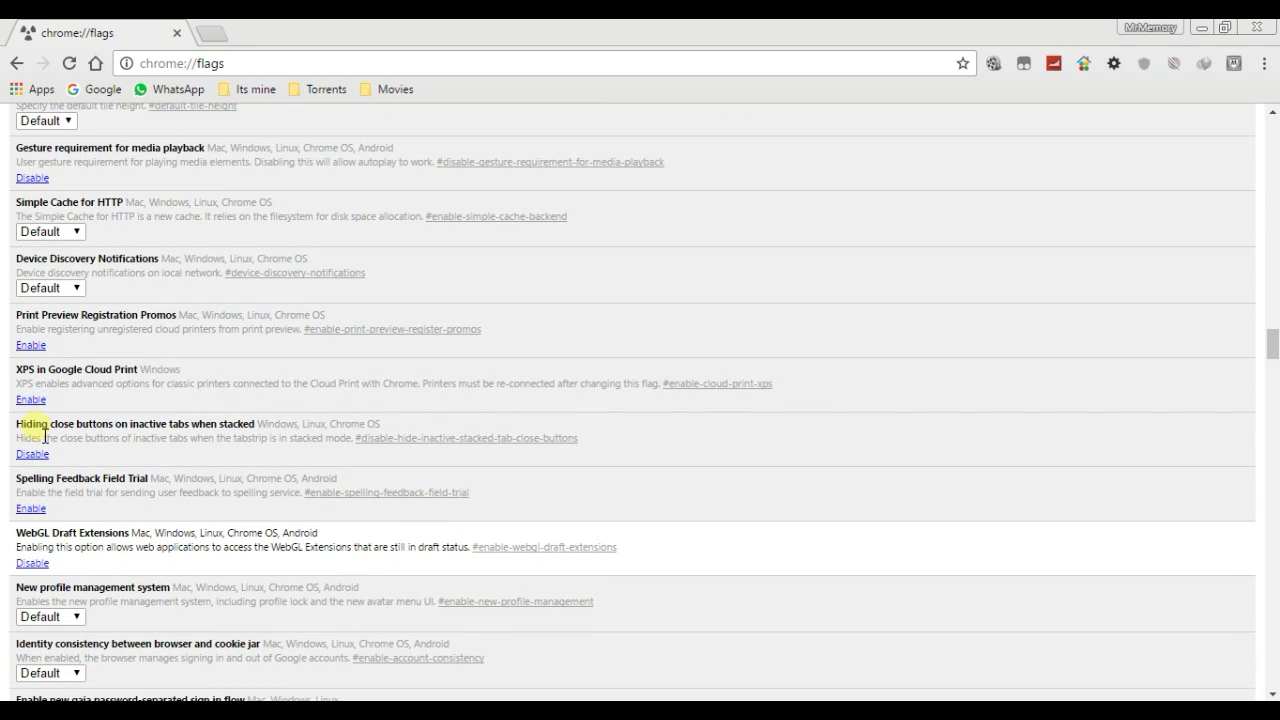
{"action": "scroll", "coordinate": [45, 437], "scroll_direction": "down", "scroll_amount": 1}
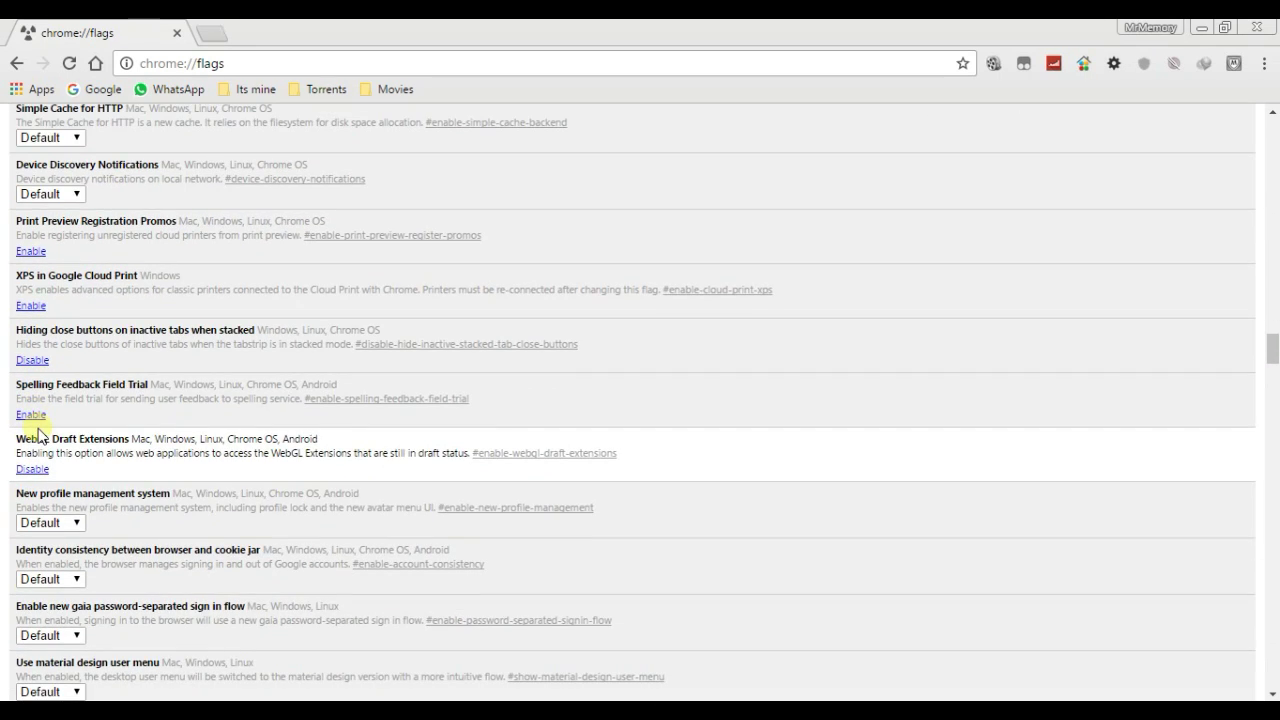
{"action": "scroll", "coordinate": [40, 432], "scroll_direction": "down", "scroll_amount": 1}
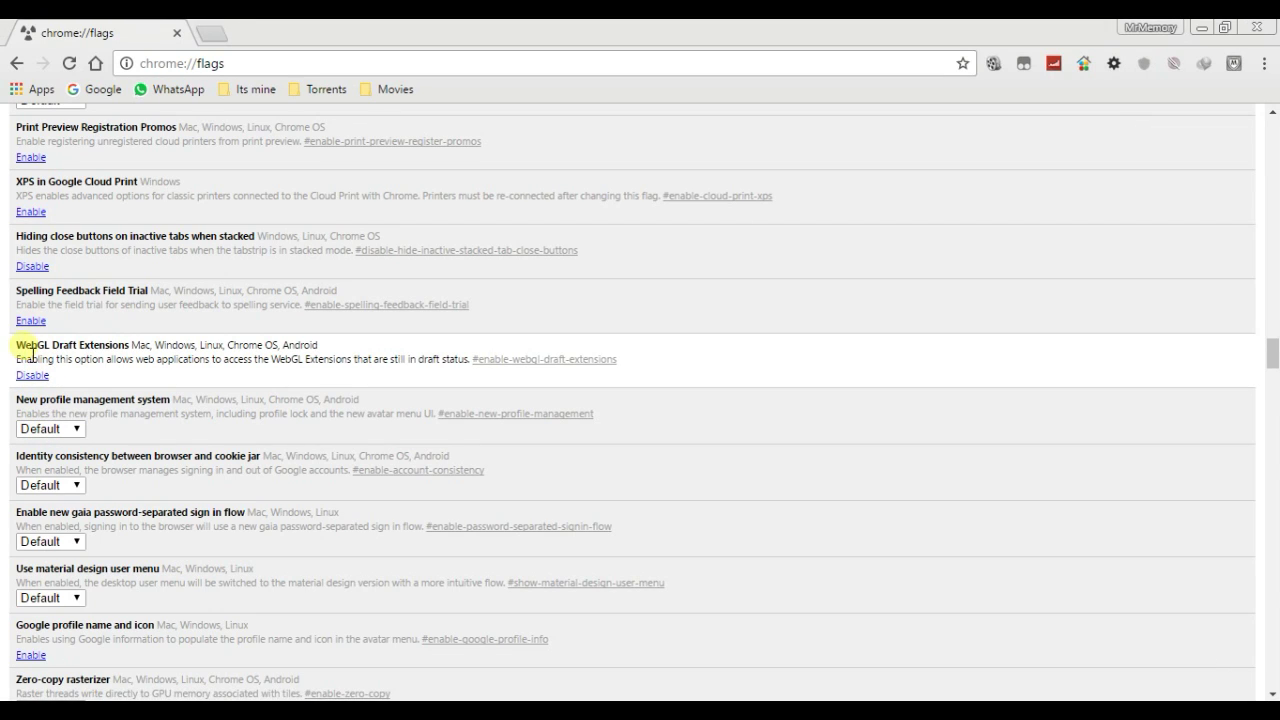
{"action": "left_click_drag", "start_coordinate": [20, 346], "coordinate": [59, 380]}
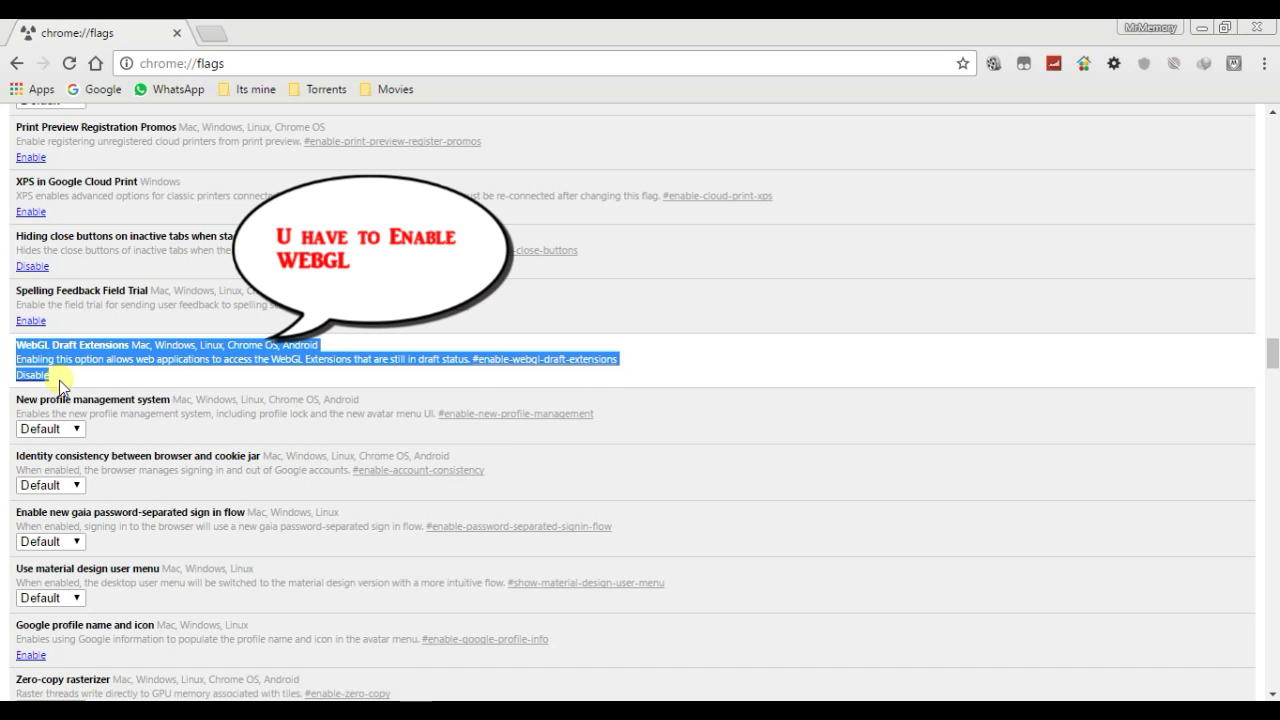
{"action": "left_click", "coordinate": [59, 380]}
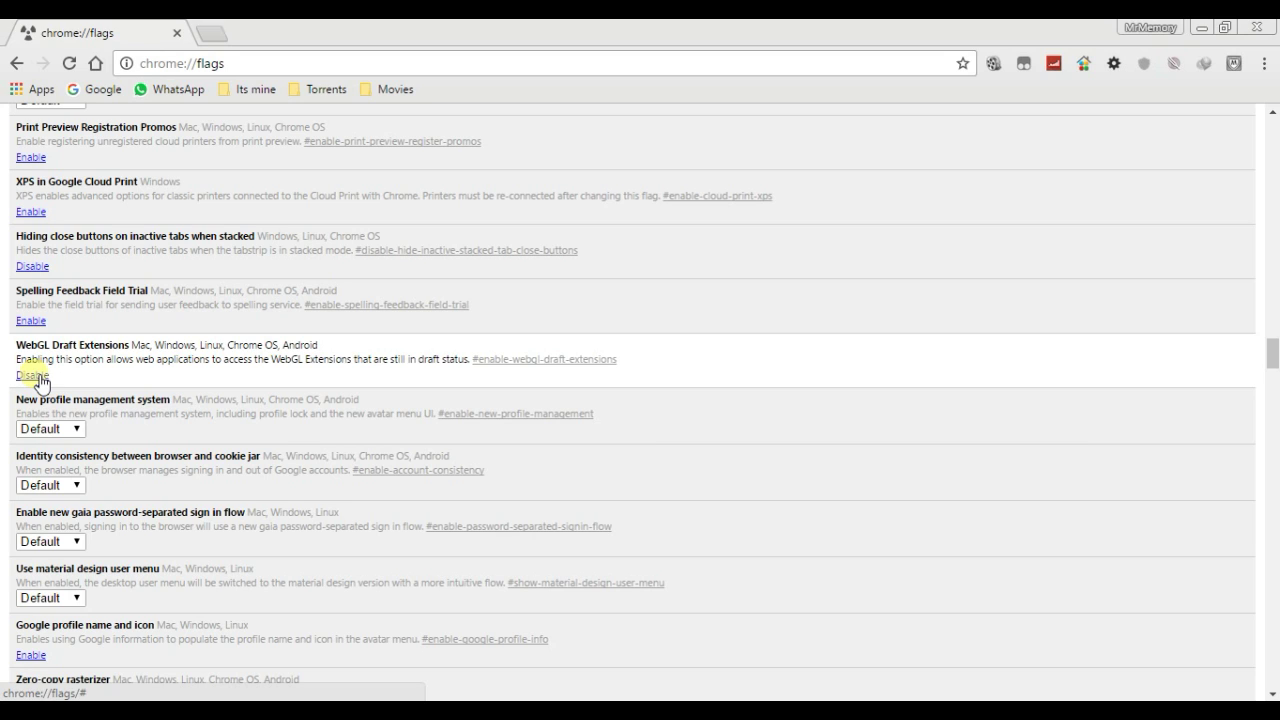
{"action": "left_click", "coordinate": [38, 376]}
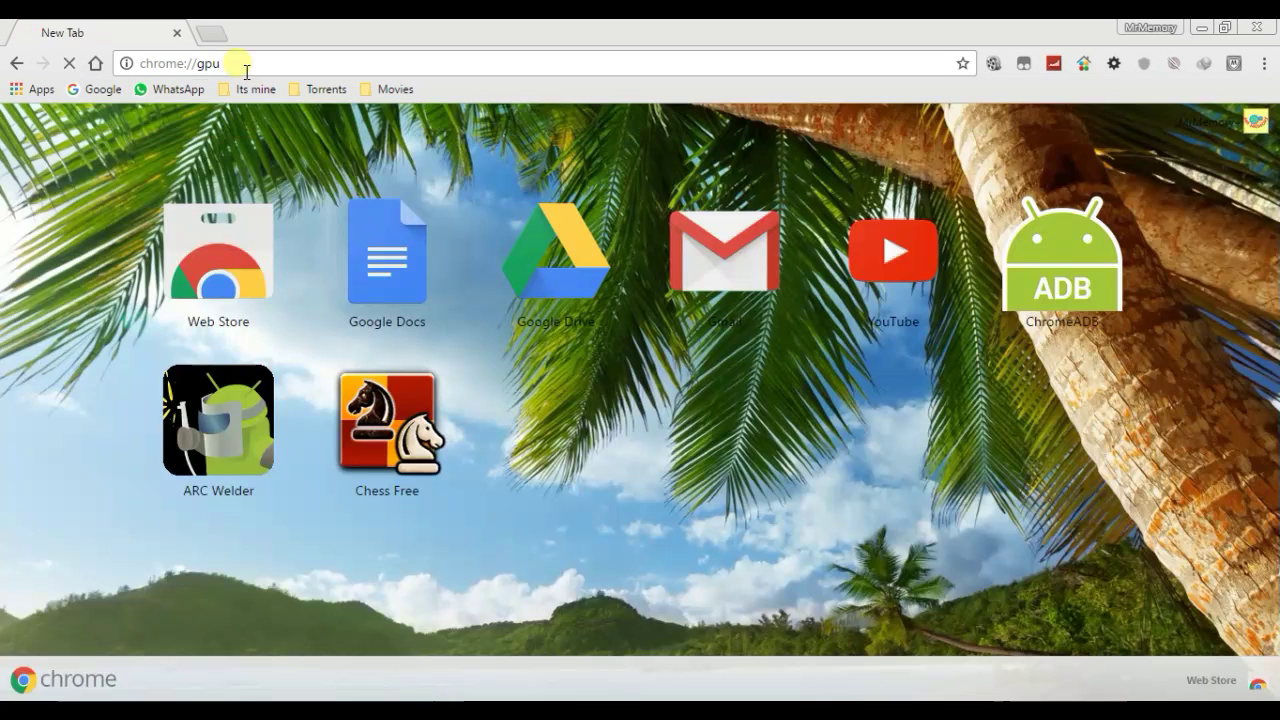
- Load chrome://gpu again and recheck the WebGL and WebGL2 lines in the Graphics Feature Status section
{"action": "key", "text": "Return"}
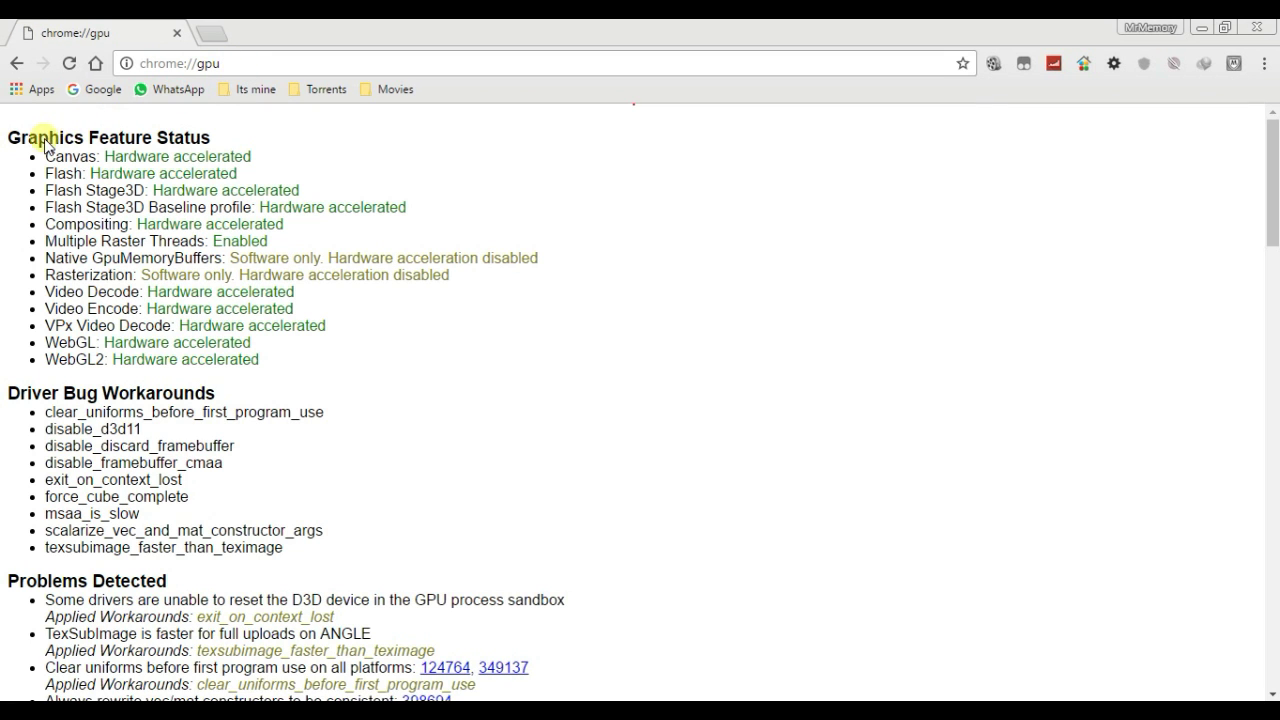
{"action": "left_click_drag", "start_coordinate": [14, 143], "coordinate": [205, 140]}
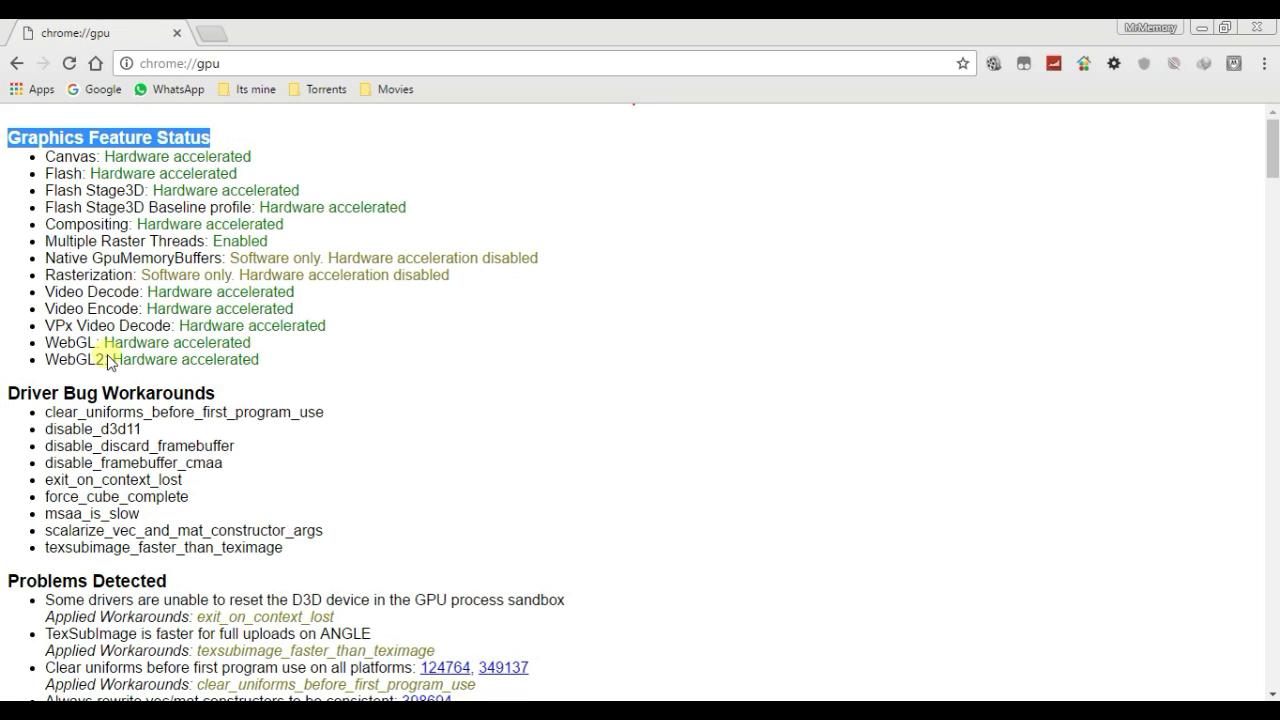
{"action": "left_click_drag", "start_coordinate": [103, 345], "coordinate": [257, 362]}
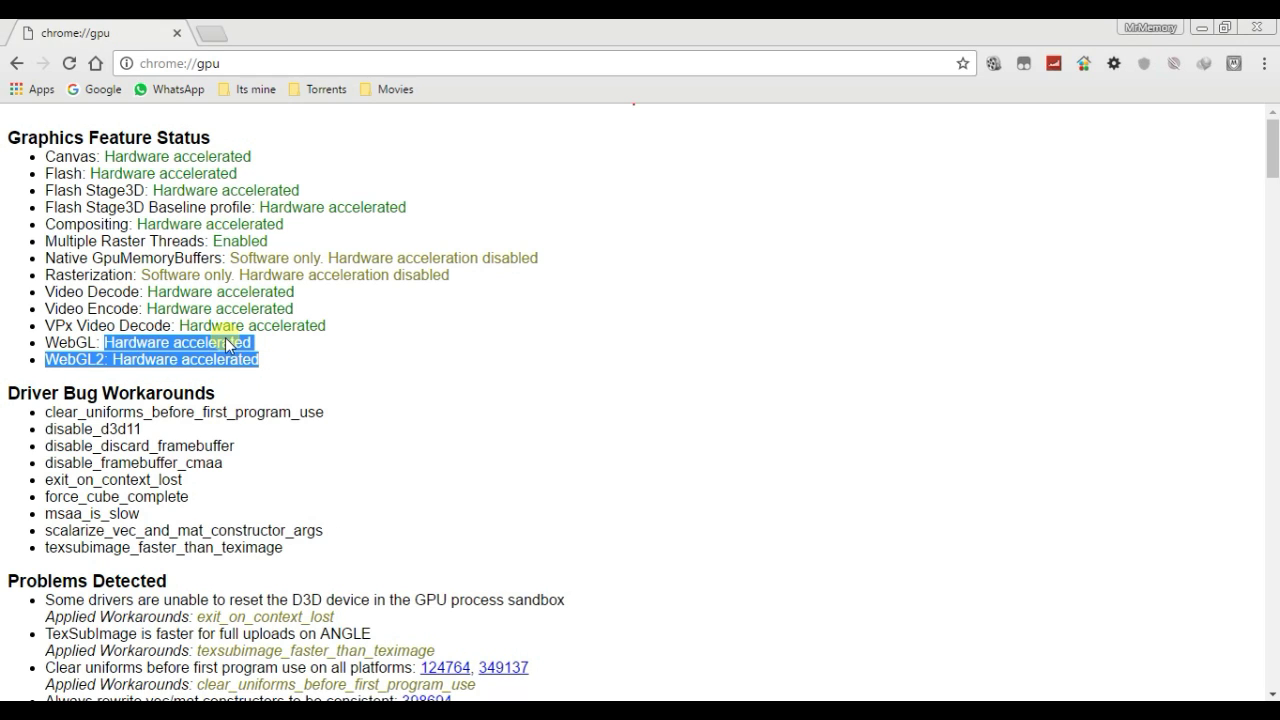
{"action": "left_click", "coordinate": [228, 363]}
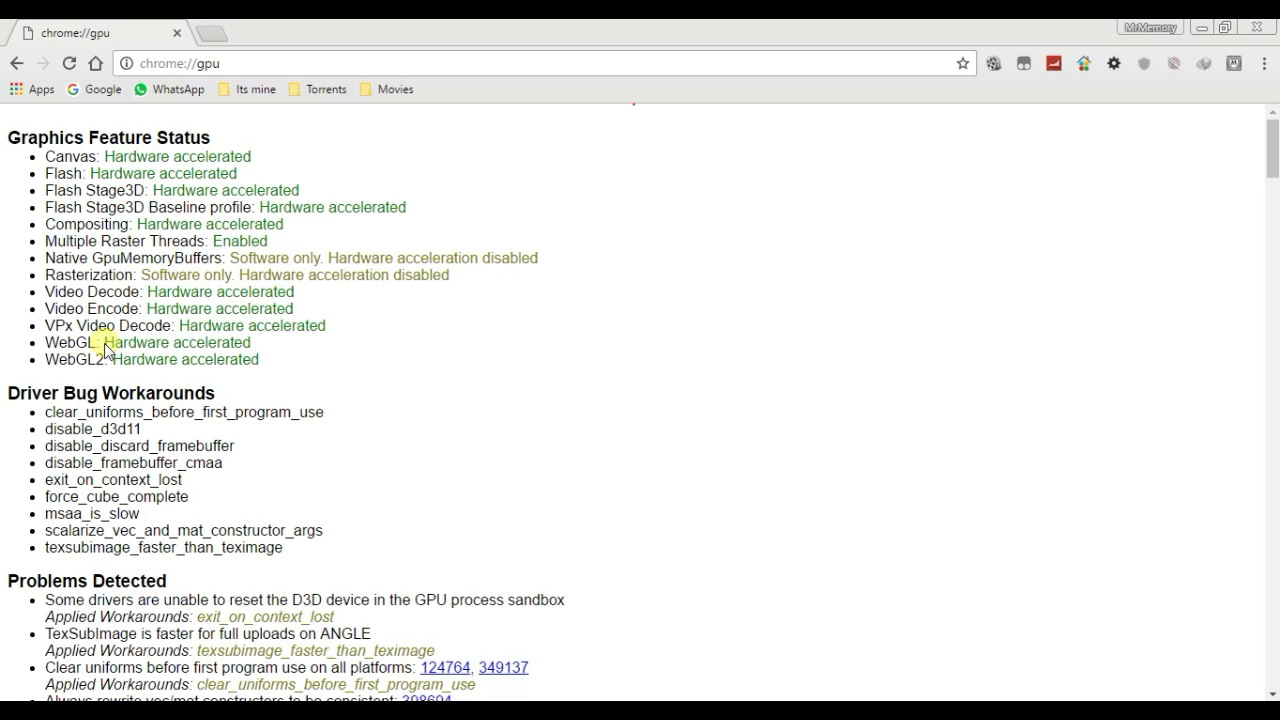
- Highlight the WebGL and WebGL2 status entries on chrome://gpu and load the chrome://flags page
{"action": "left_click_drag", "start_coordinate": [104, 343], "coordinate": [252, 360]}
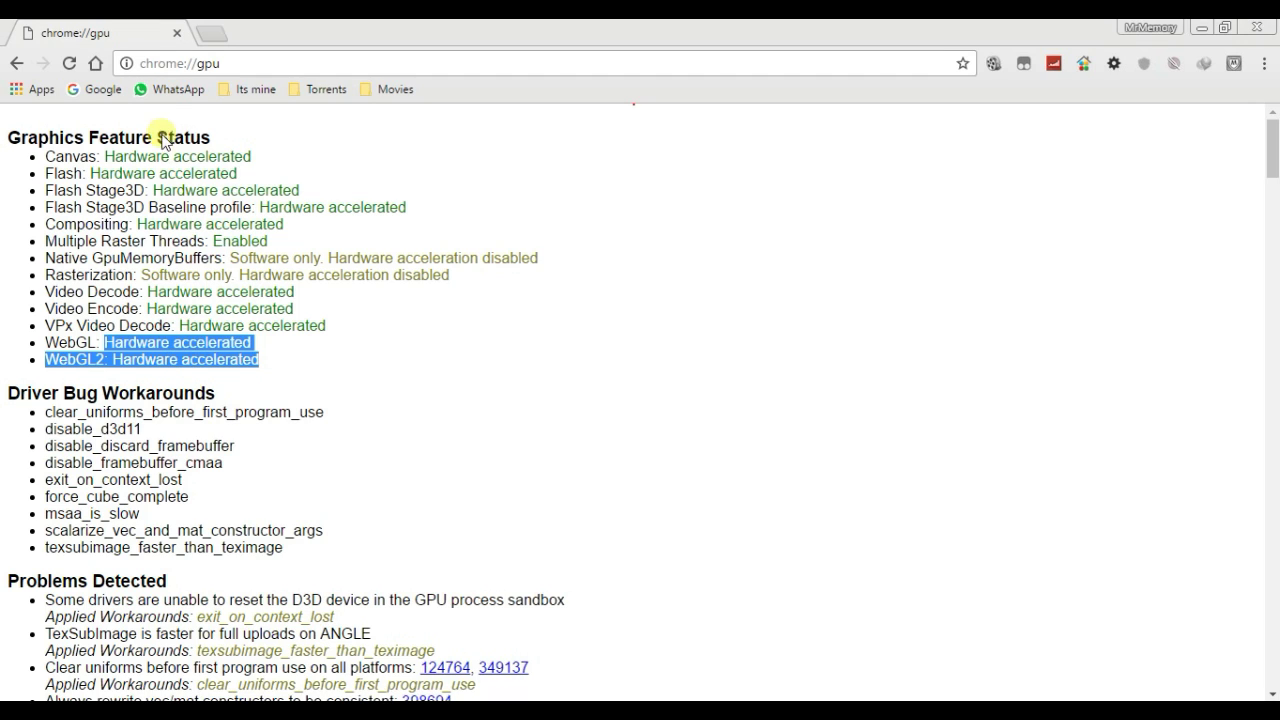
{"action": "left_click", "coordinate": [246, 64]}
{"action": "left_click", "coordinate": [246, 64]}
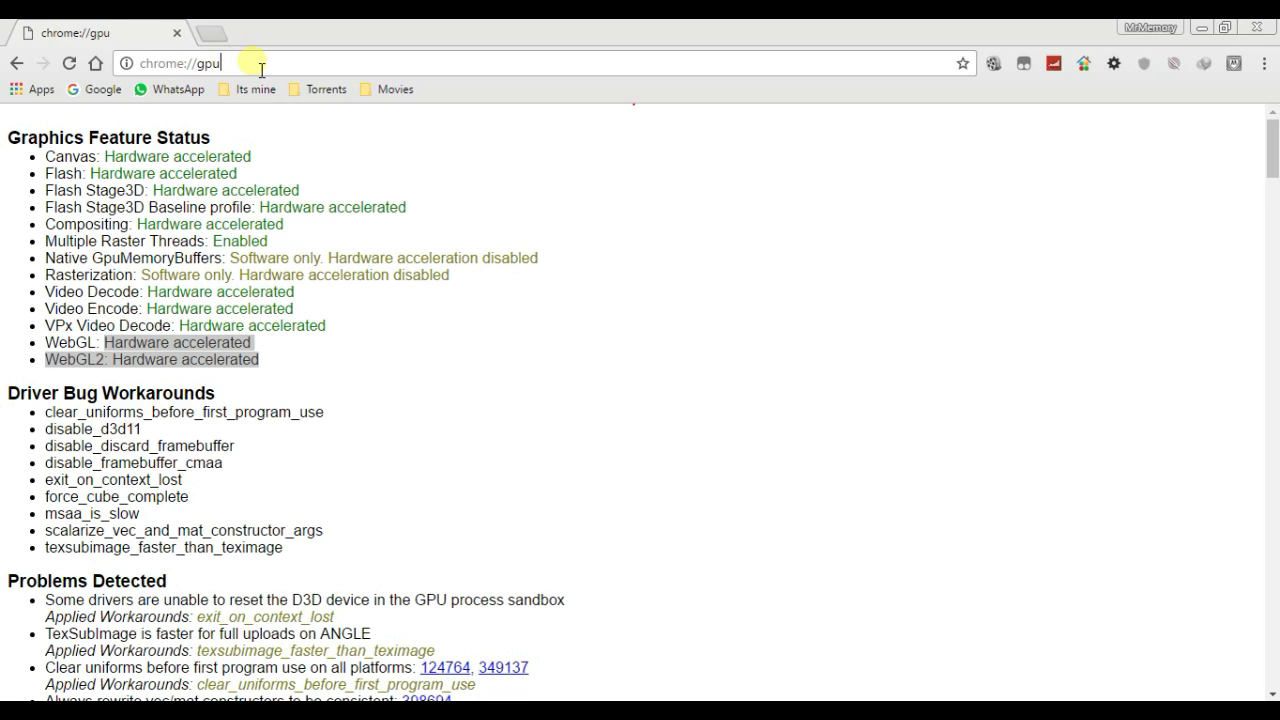
{"action": "key", "text": "BackSpace"}
{"action": "key", "text": "BackSpace"}
{"action": "key", "text": "BackSpace"}
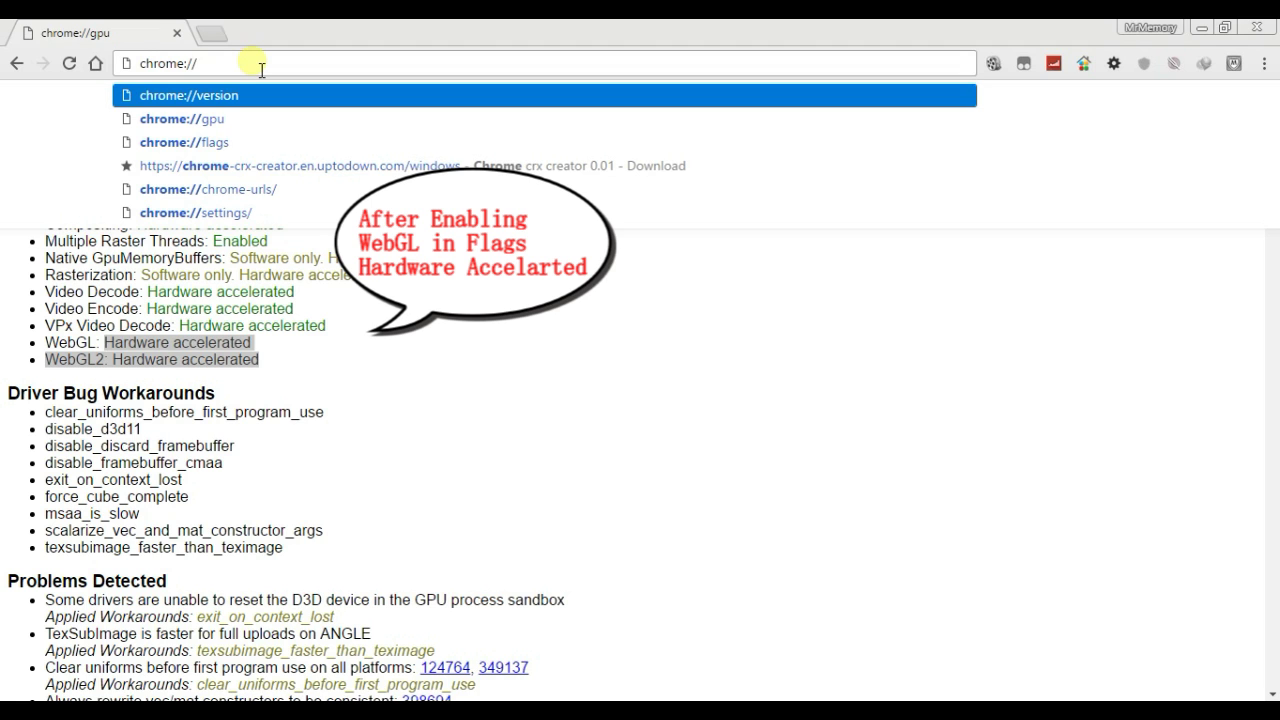
{"action": "type", "text": "flags"}
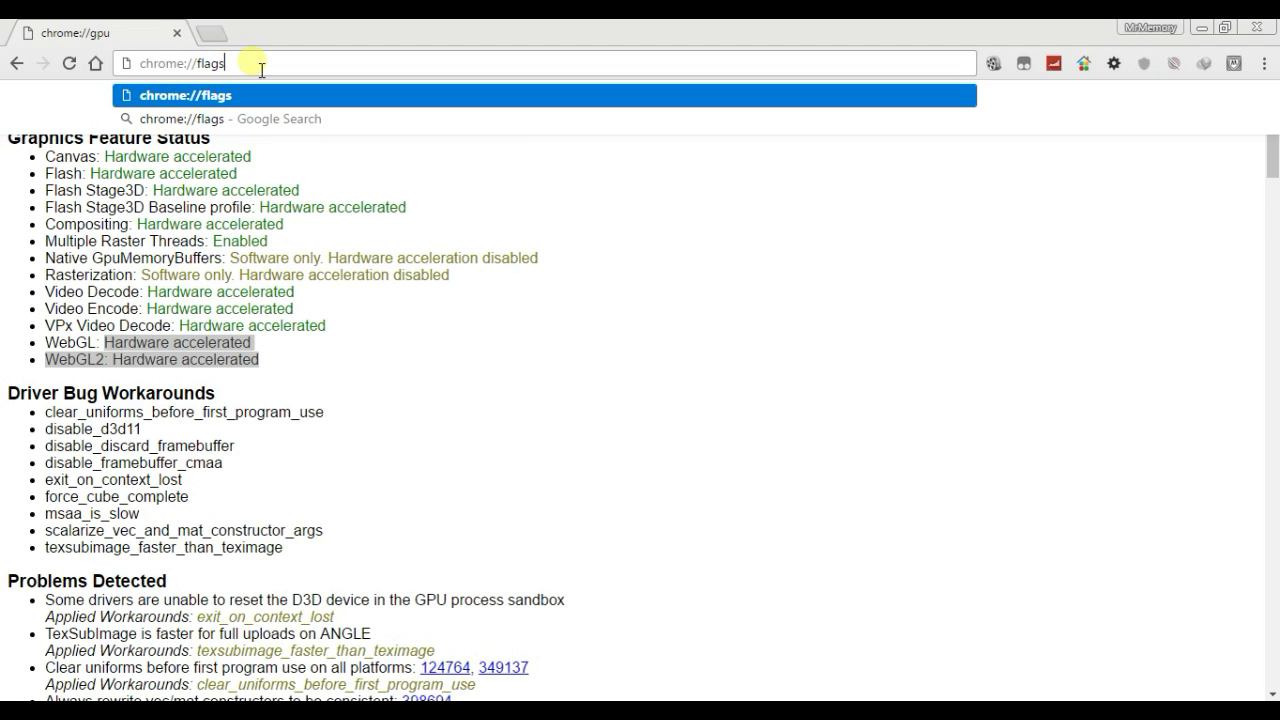
{"action": "key", "text": "Return"}
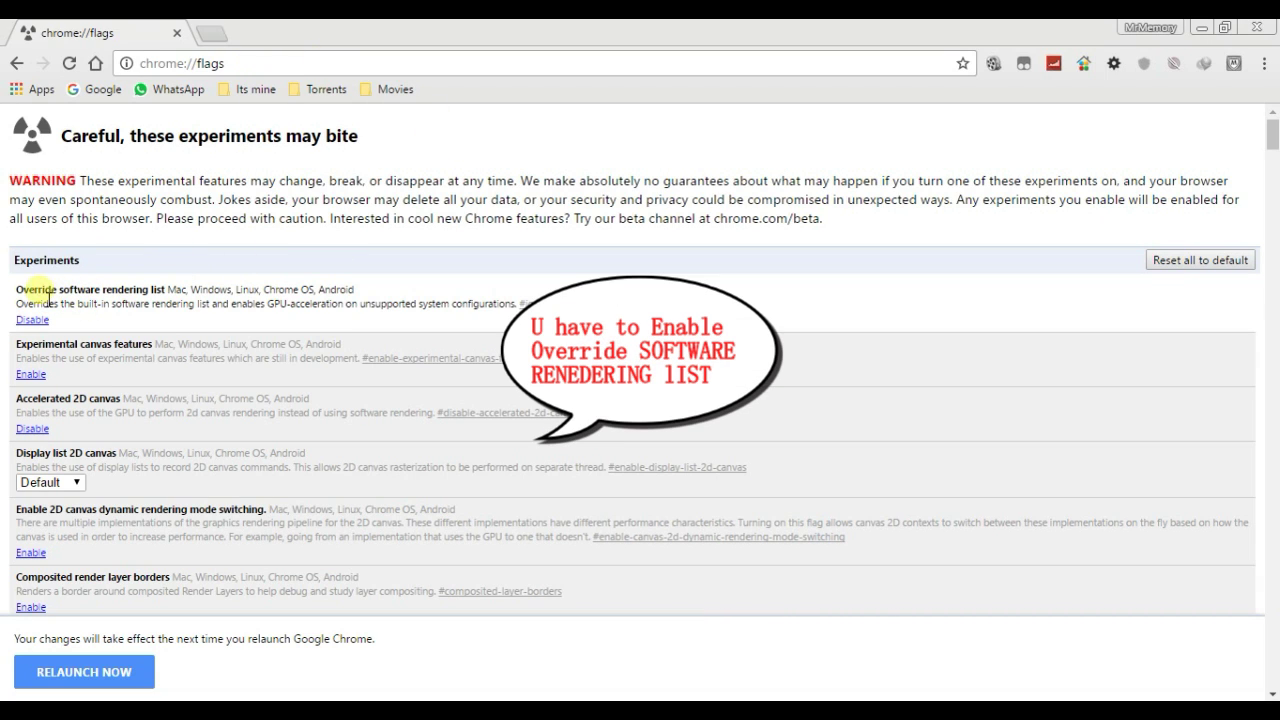
- Highlight the Override software rendering list experiment and switch it to disabled
{"action": "left_click_drag", "start_coordinate": [16, 290], "coordinate": [472, 320]}
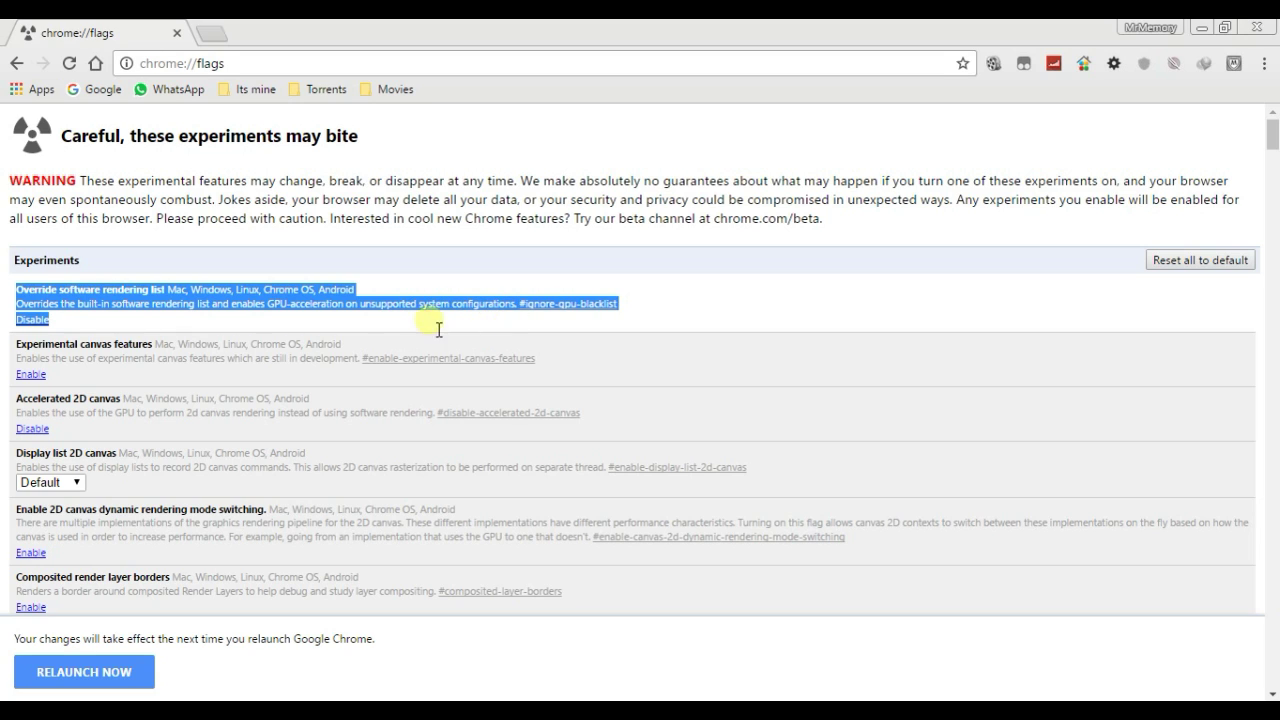
{"action": "left_click", "coordinate": [32, 320]}
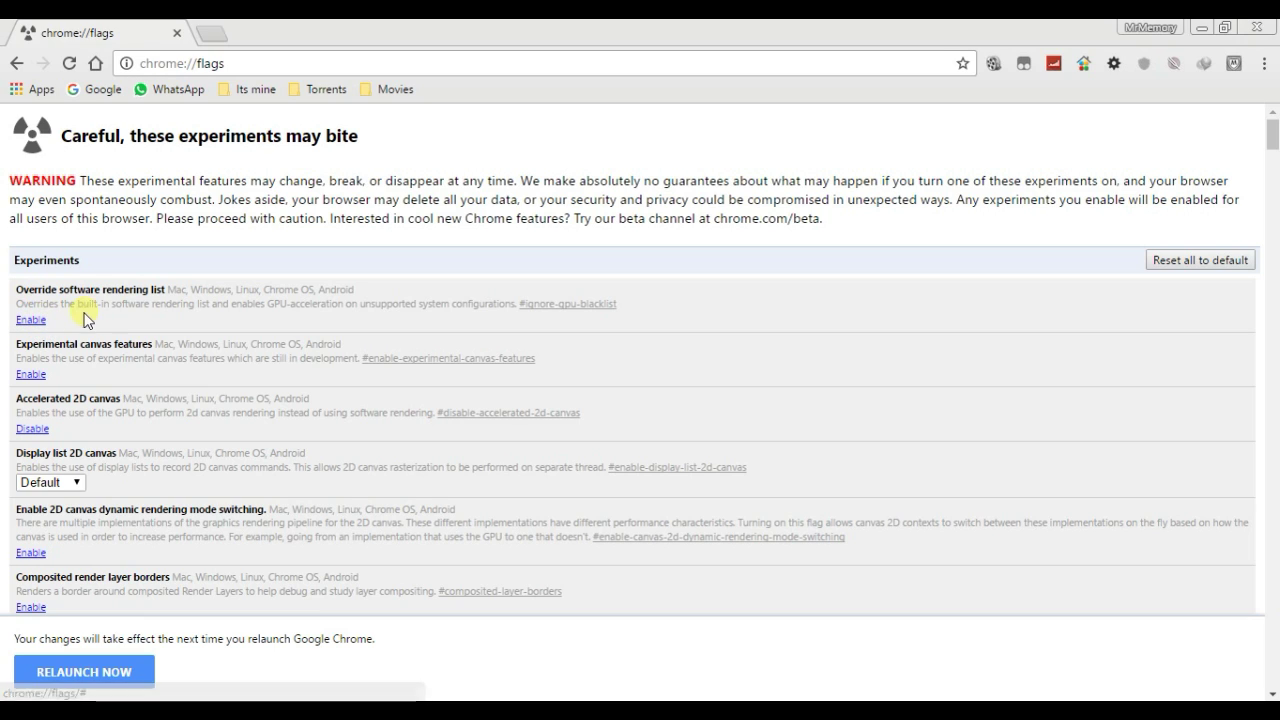
- Find the WebGL Draft Extensions experiment in the flags list and relaunch the browser to apply the flag changes
{"action": "scroll", "coordinate": [43, 333], "scroll_direction": "down", "scroll_amount": 3}
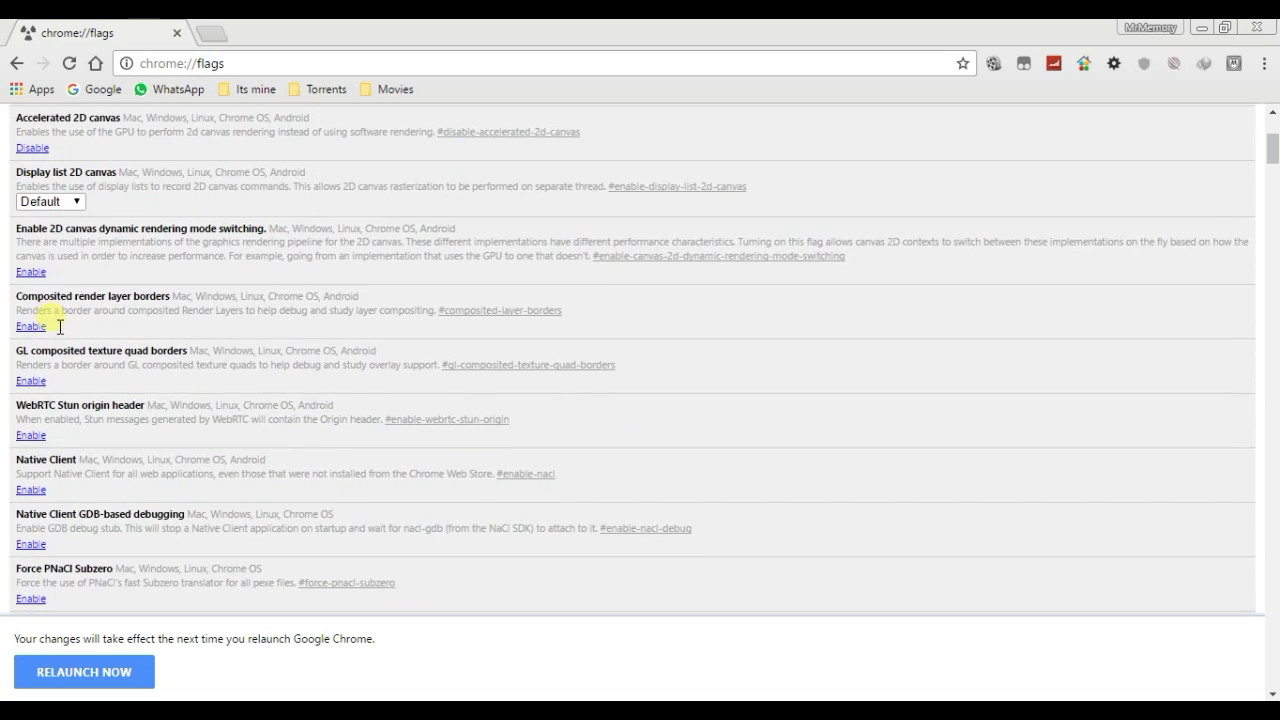
{"action": "scroll", "coordinate": [50, 287], "scroll_direction": "down", "scroll_amount": 6}
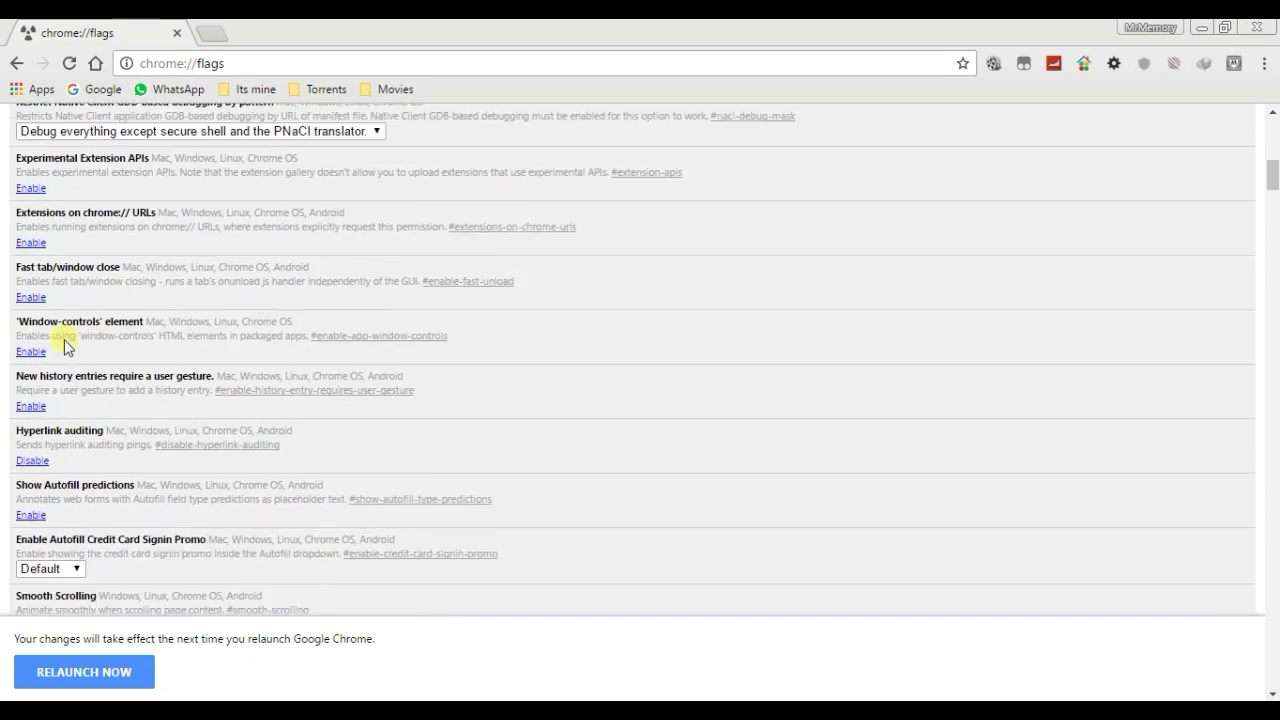
{"action": "scroll", "coordinate": [72, 320], "scroll_direction": "down", "scroll_amount": 6}
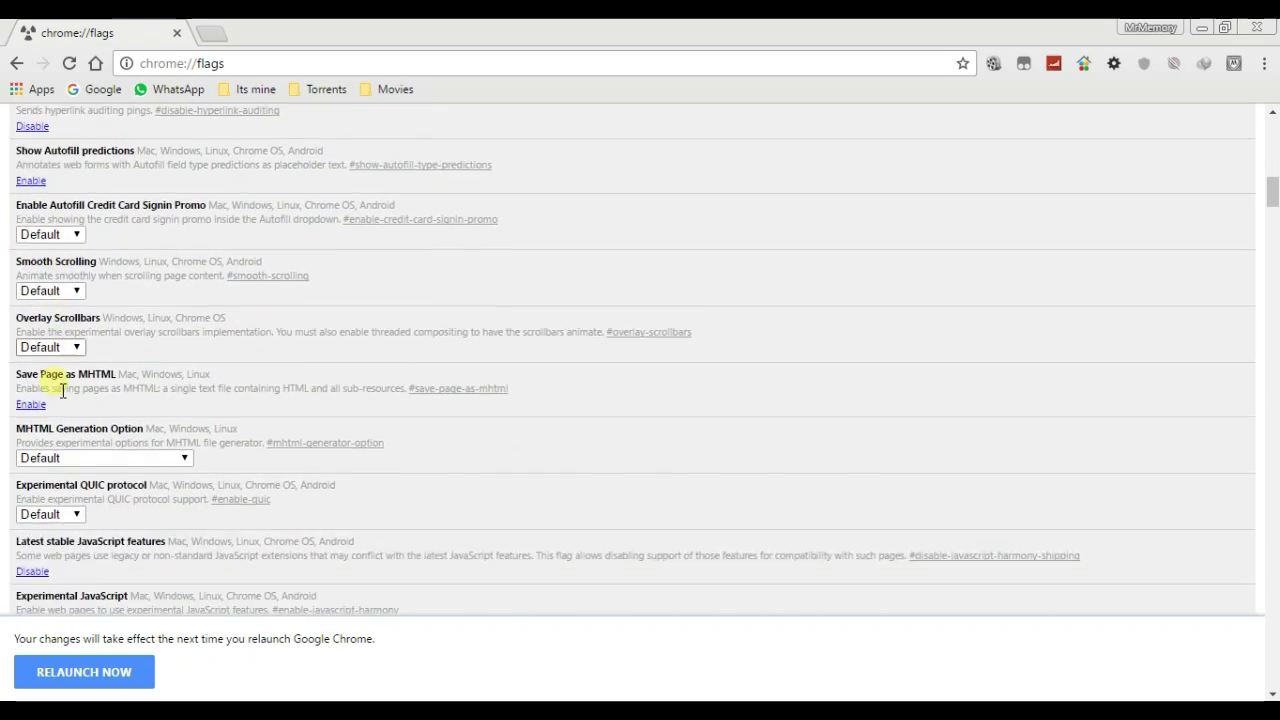
{"action": "scroll", "coordinate": [43, 367], "scroll_direction": "down", "scroll_amount": 7}
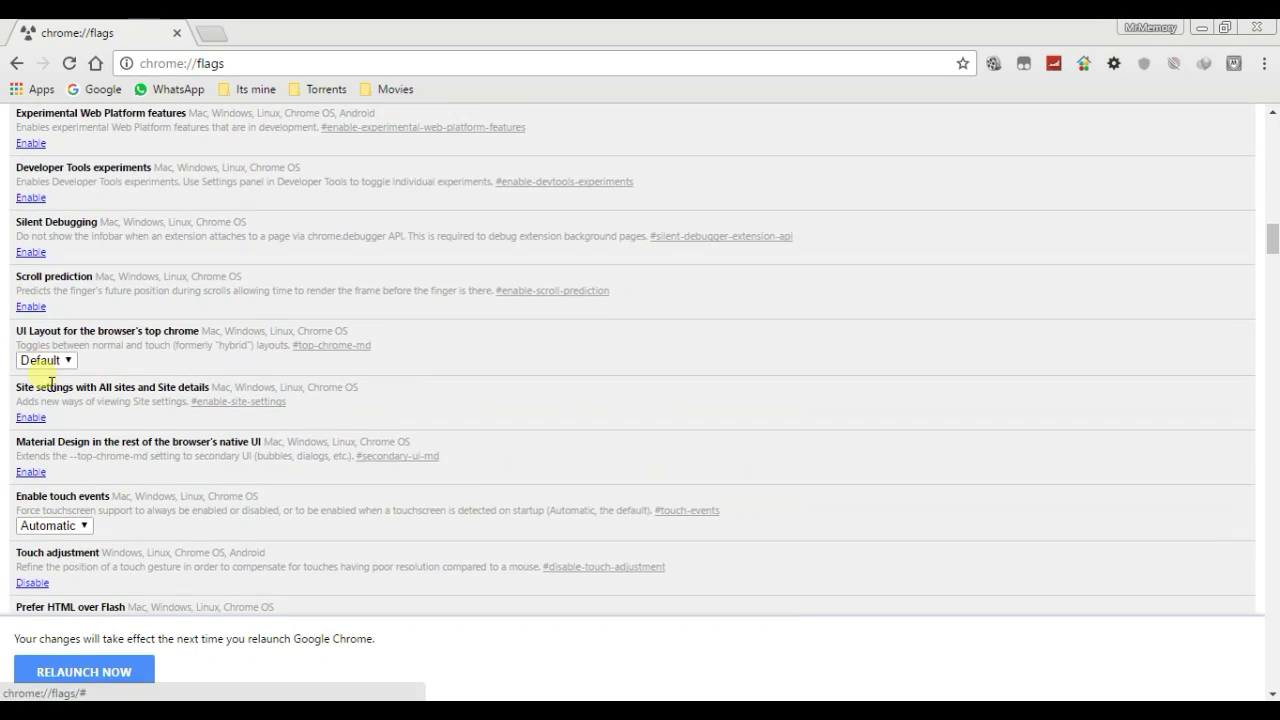
{"action": "scroll", "coordinate": [44, 390], "scroll_direction": "down", "scroll_amount": 5}
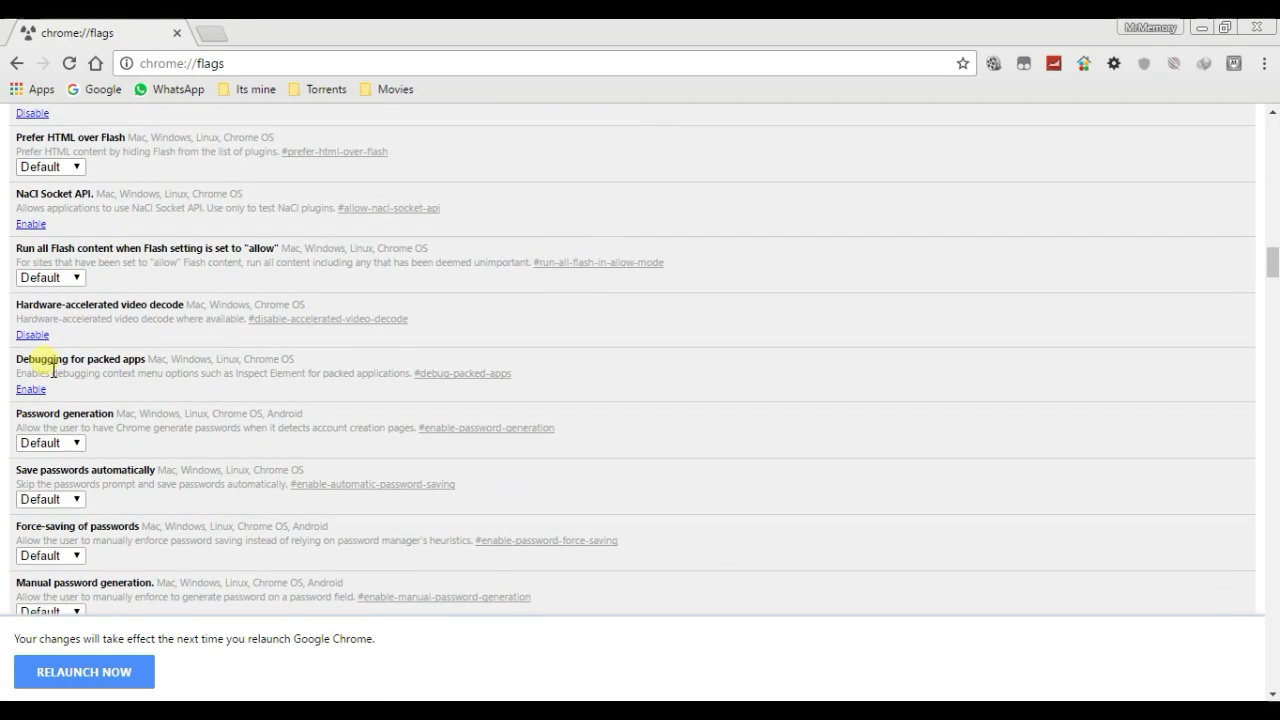
{"action": "scroll", "coordinate": [44, 392], "scroll_direction": "down", "scroll_amount": 3}
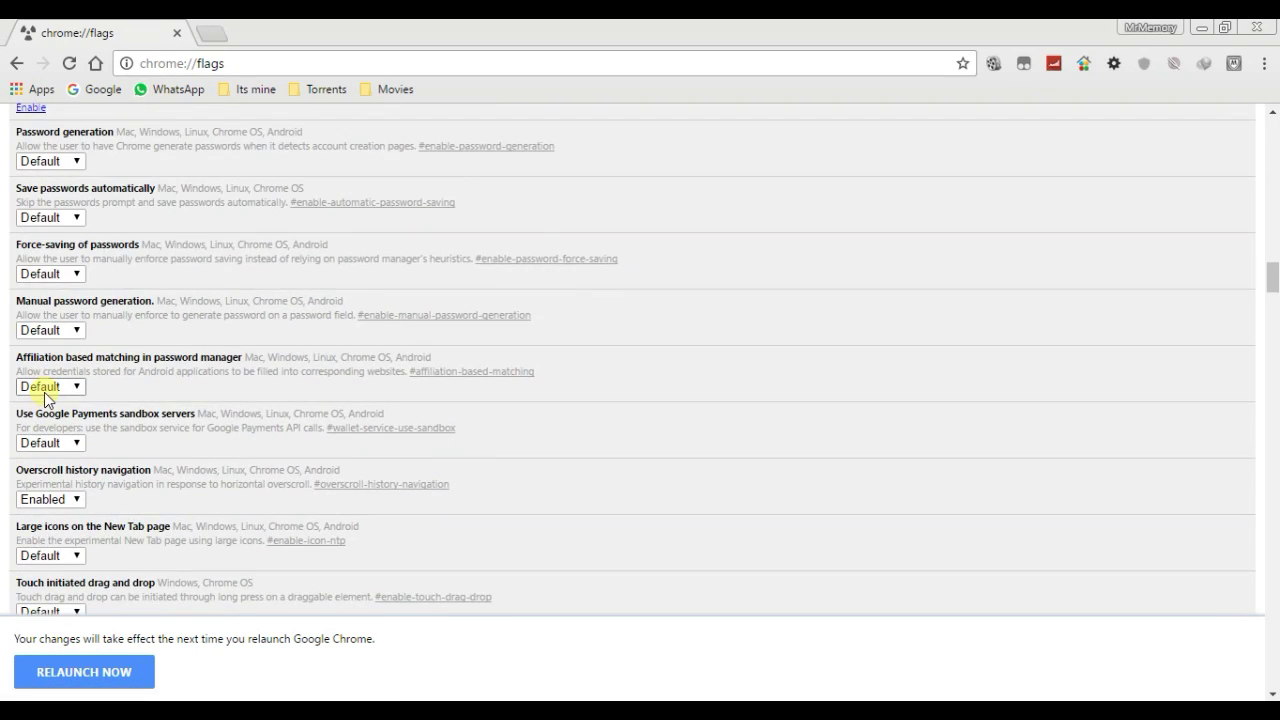
{"action": "scroll", "coordinate": [44, 392], "scroll_direction": "down", "scroll_amount": 4}
{"action": "scroll", "coordinate": [52, 409], "scroll_direction": "down", "scroll_amount": 7}
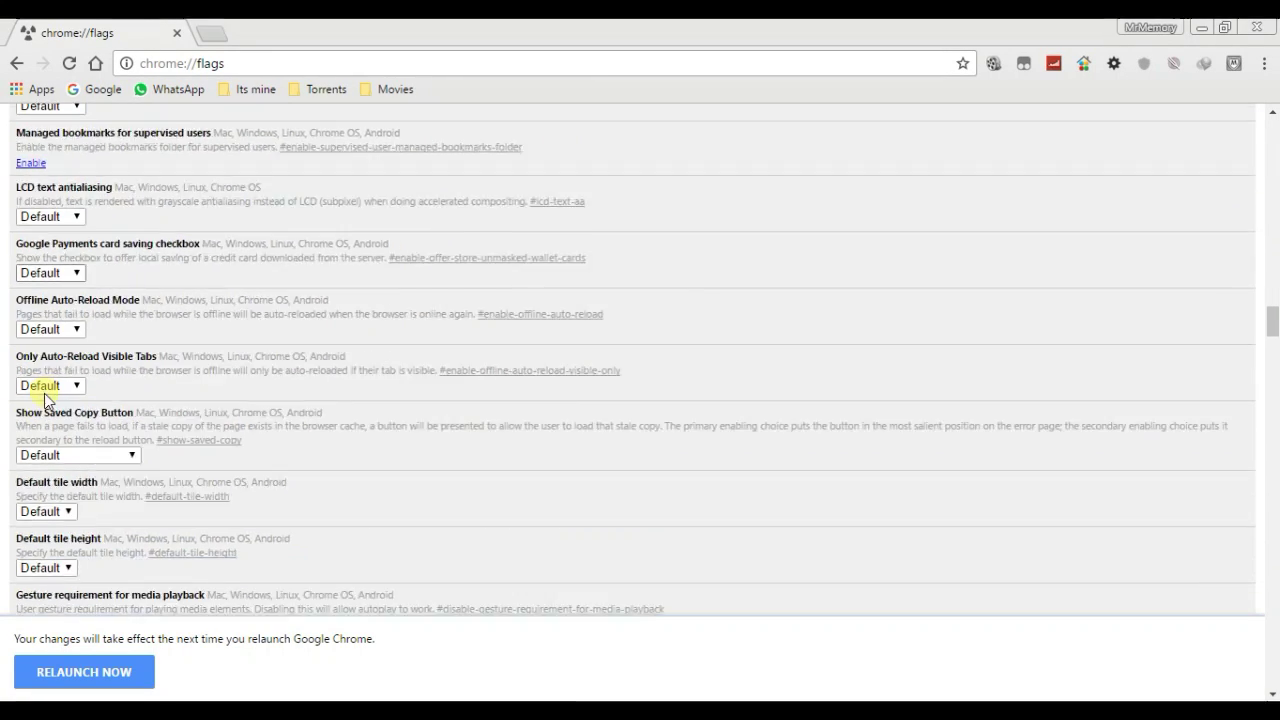
{"action": "scroll", "coordinate": [44, 372], "scroll_direction": "down", "scroll_amount": 4}
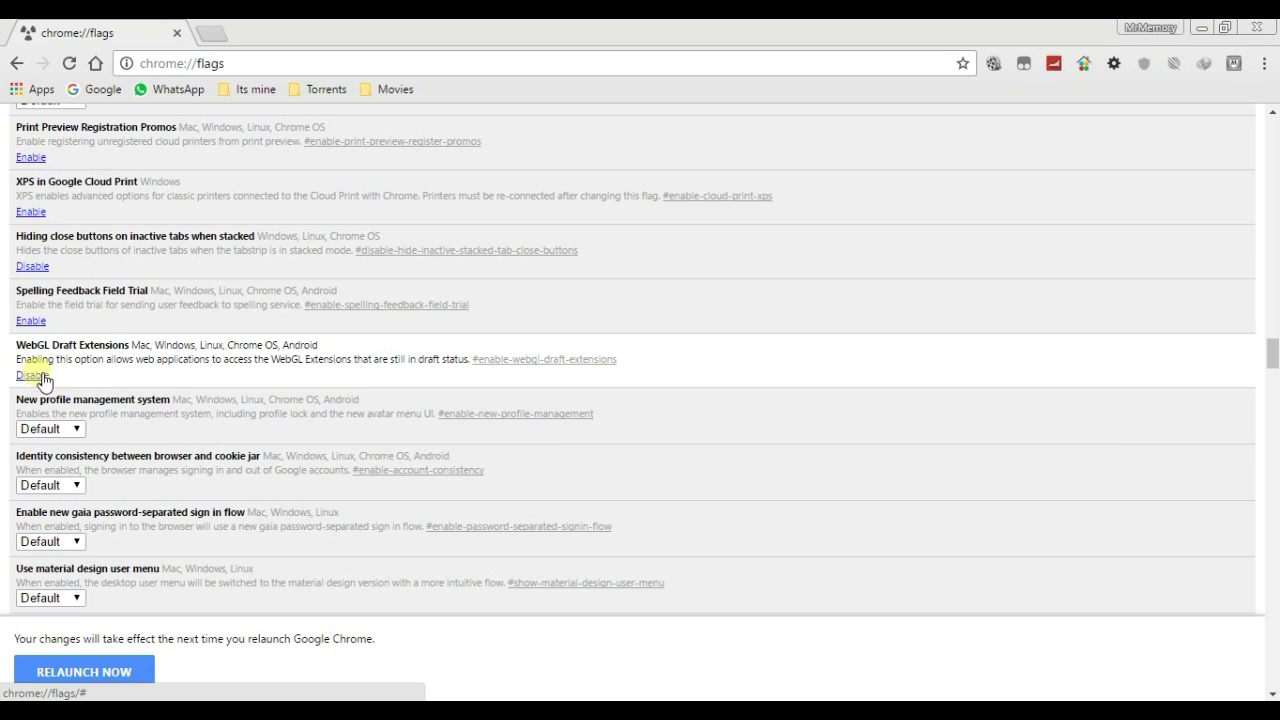
{"action": "left_click", "coordinate": [101, 675]}
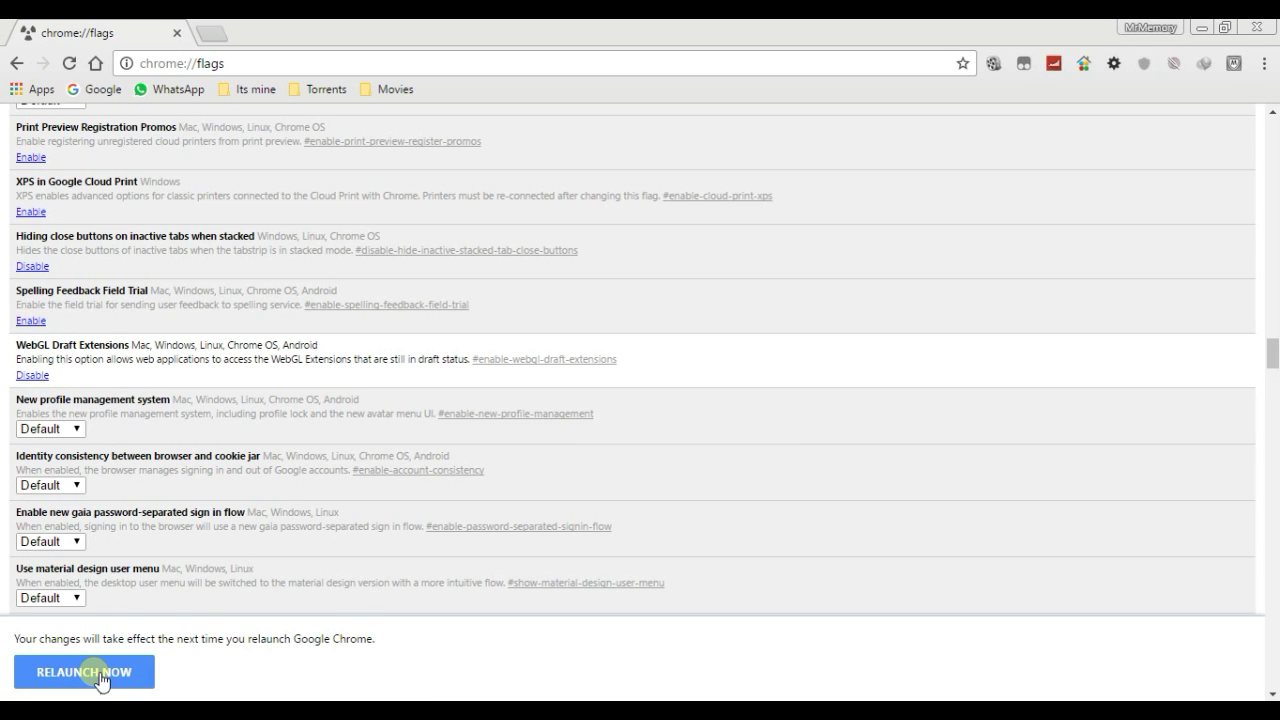